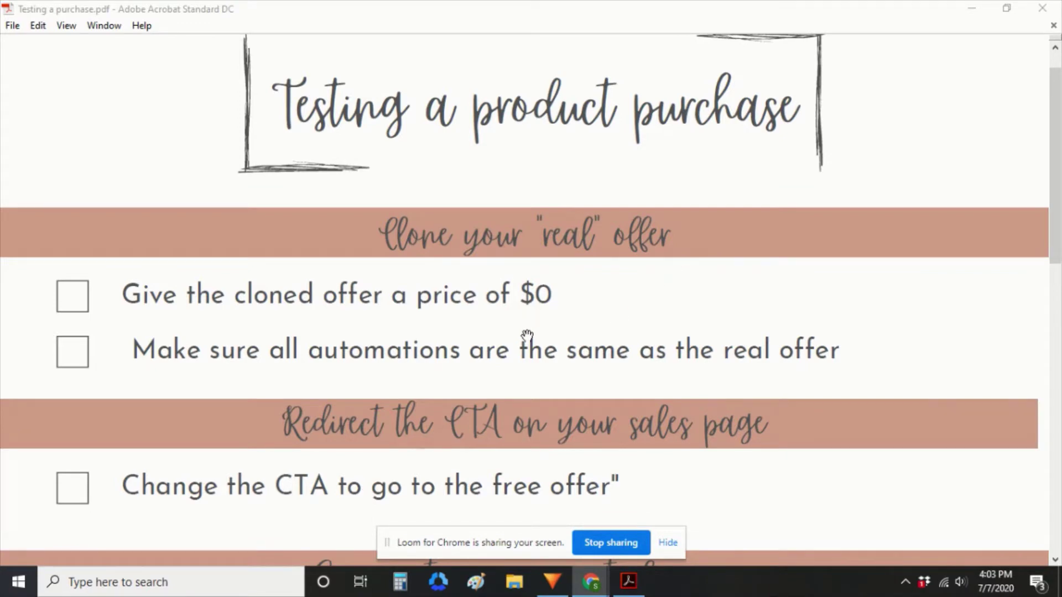
Clone The Best Course offer from the Kajabi Offers list
scroll(527, 336, "down", 5)
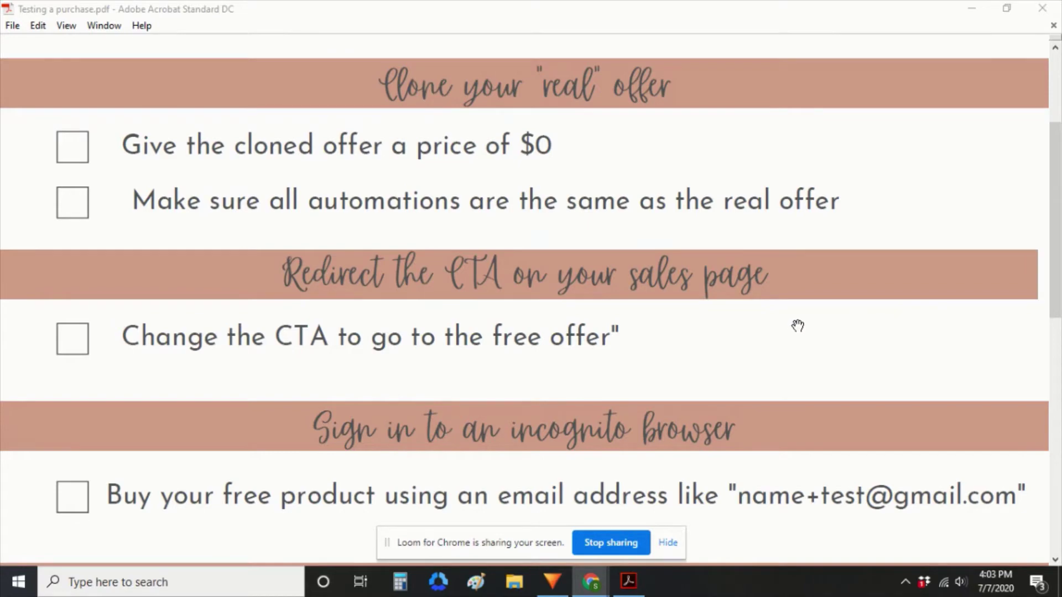
scroll(798, 325, "down", 6)
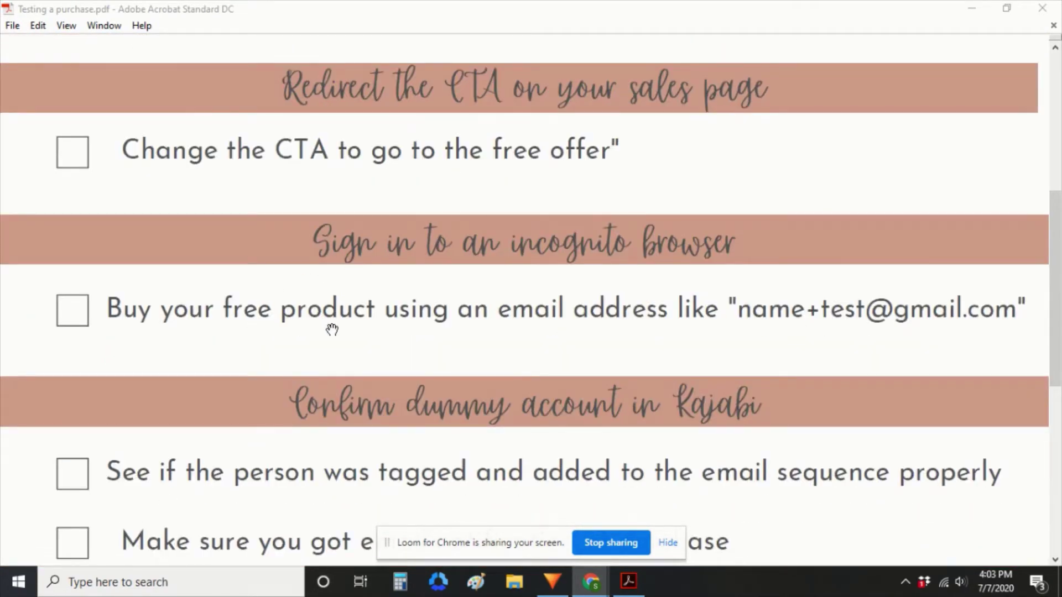
scroll(327, 470, "down", 5)
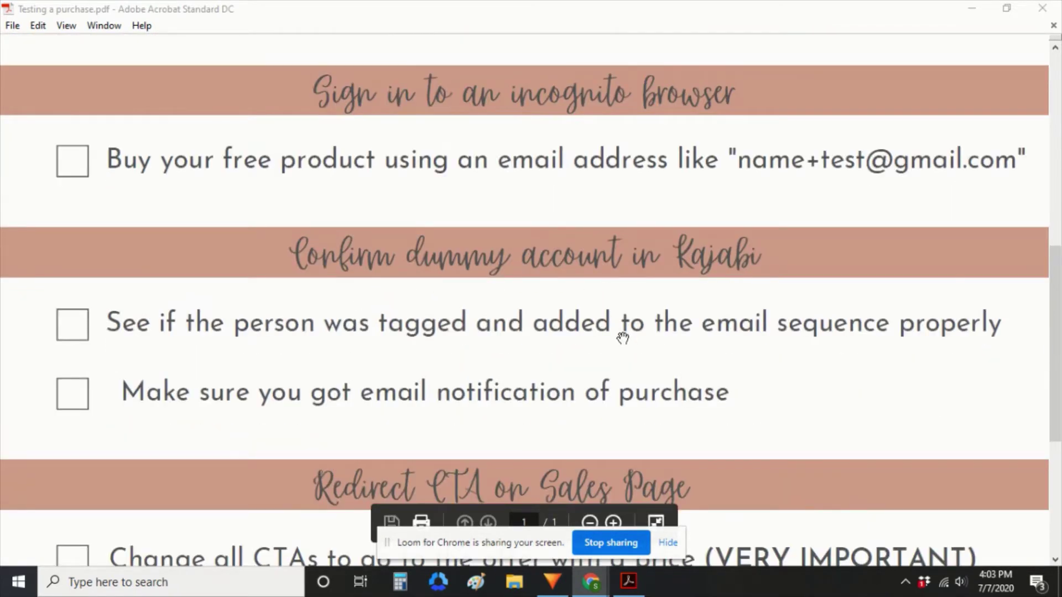
scroll(617, 363, "down", 4)
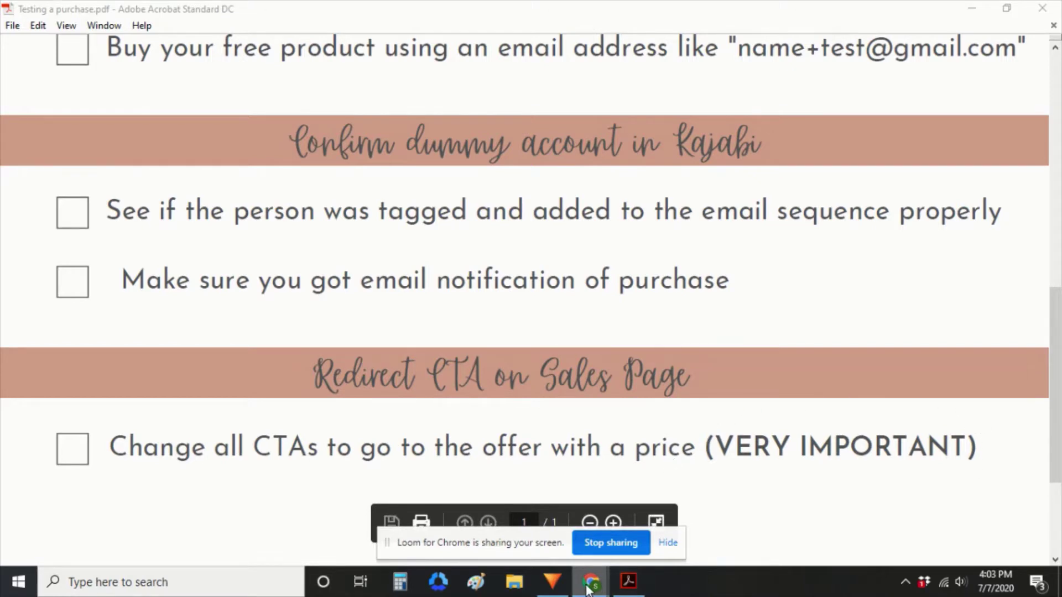
mouse_move(589, 587)
left_click(554, 547)
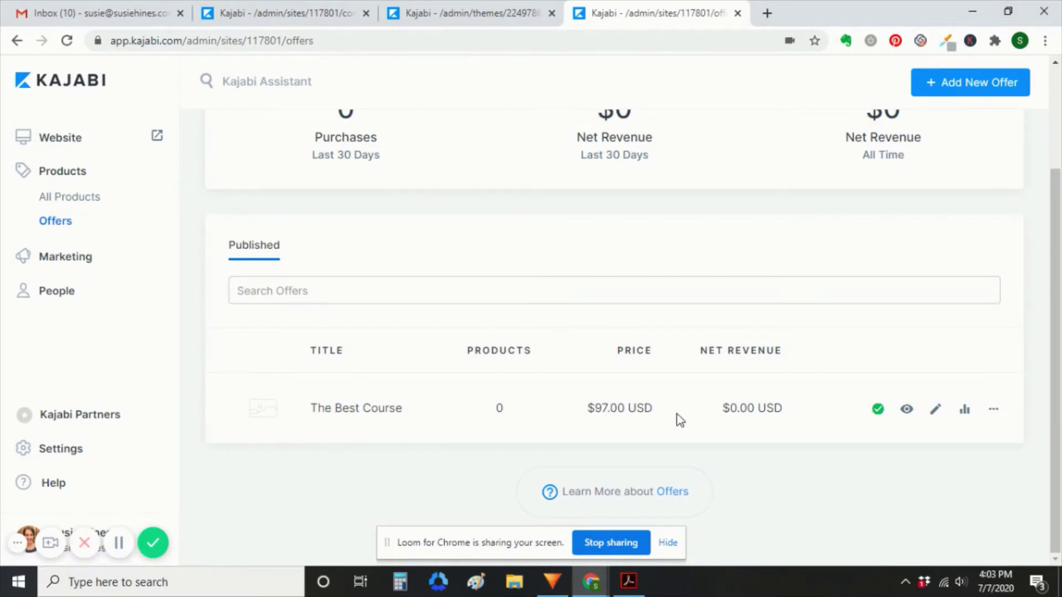
left_click(993, 412)
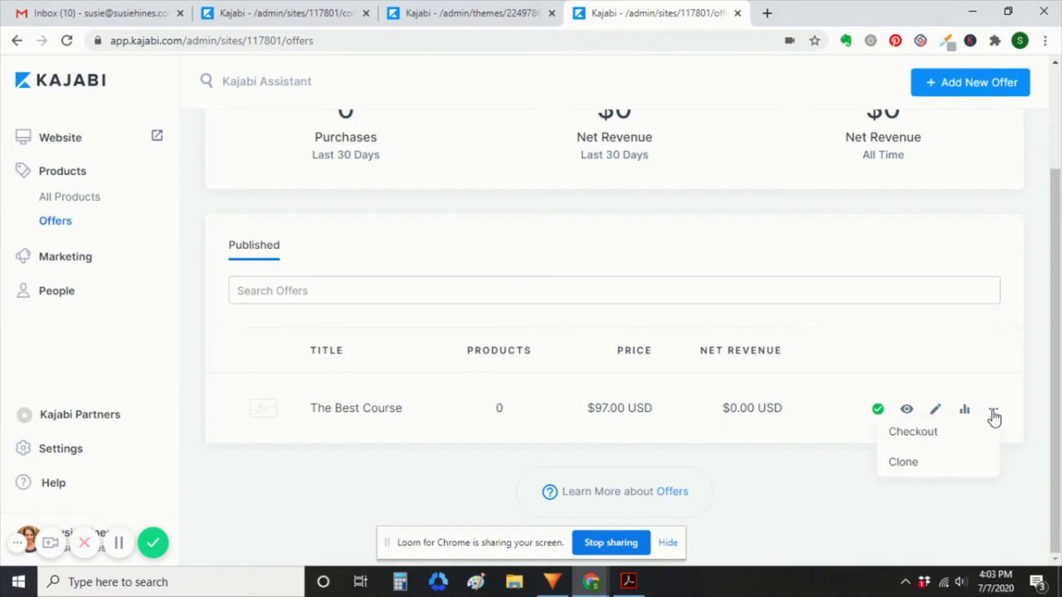
left_click(902, 472)
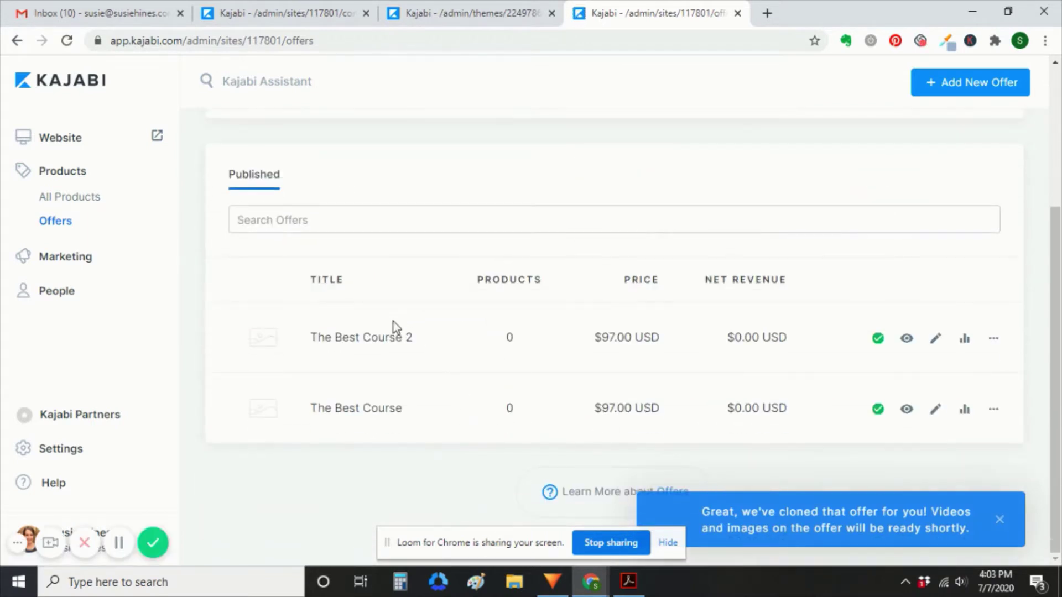
Open the cloned The Best Course 2 offer's edit page in a new tab
right_click(381, 343)
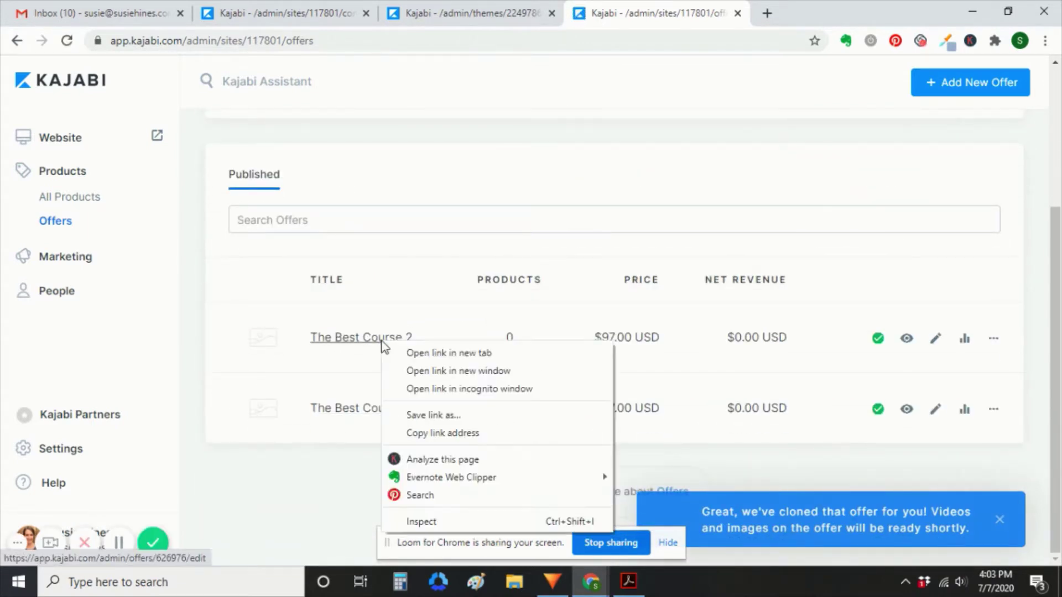
left_click(449, 354)
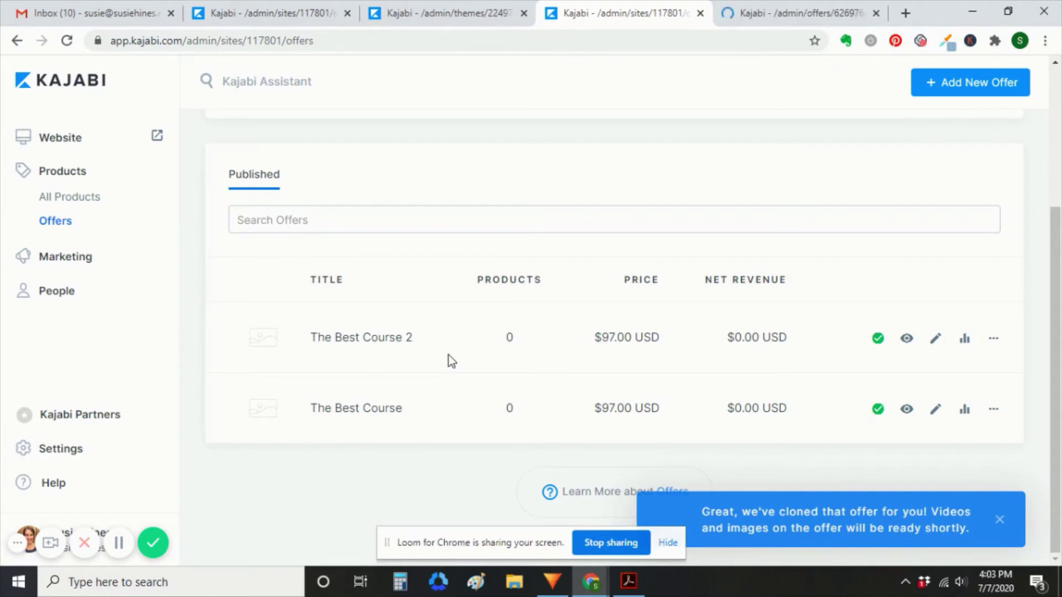
left_click(775, 12)
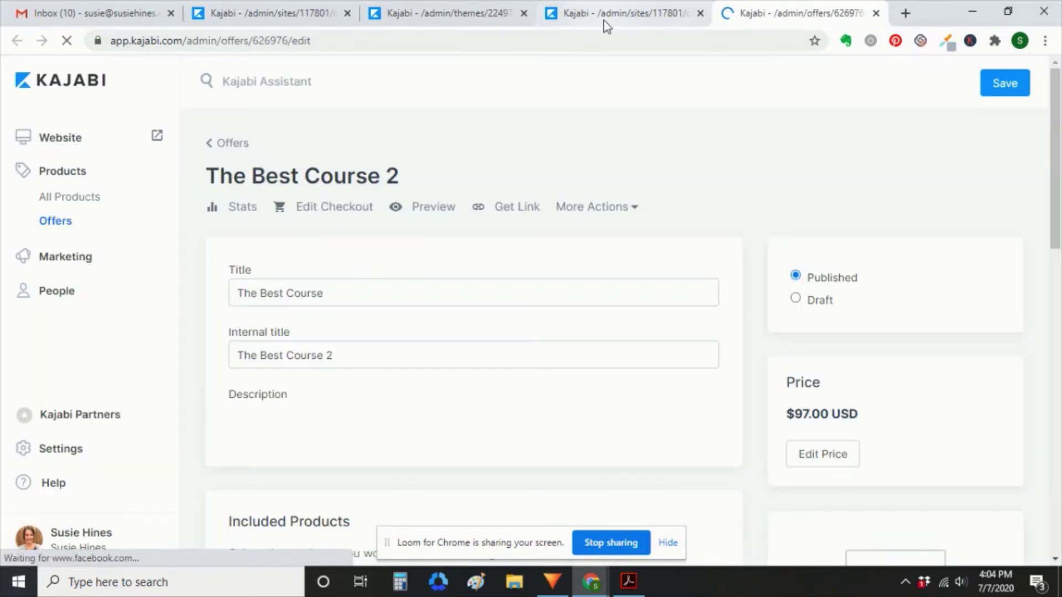
Set both the offer title and internal title to 'The Best Course (free)'
left_click(345, 295)
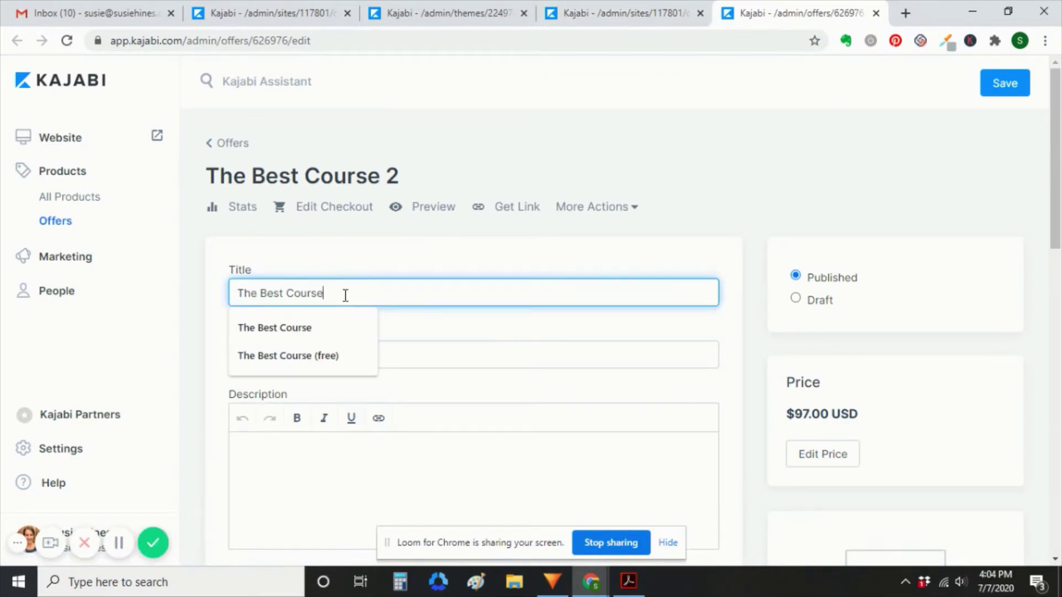
left_click(326, 358)
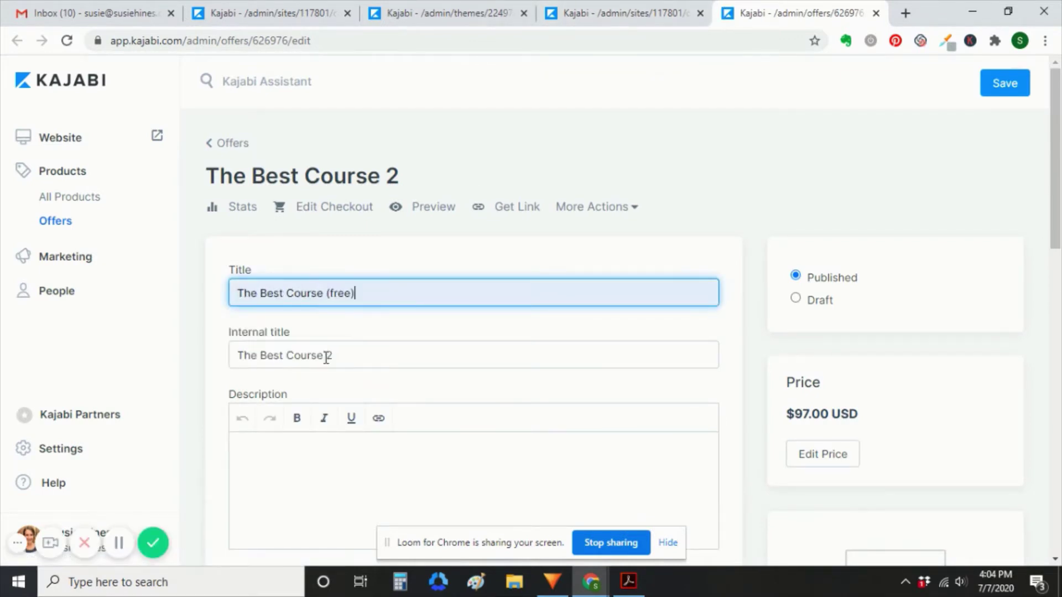
left_click(345, 357)
key("BackSpace")
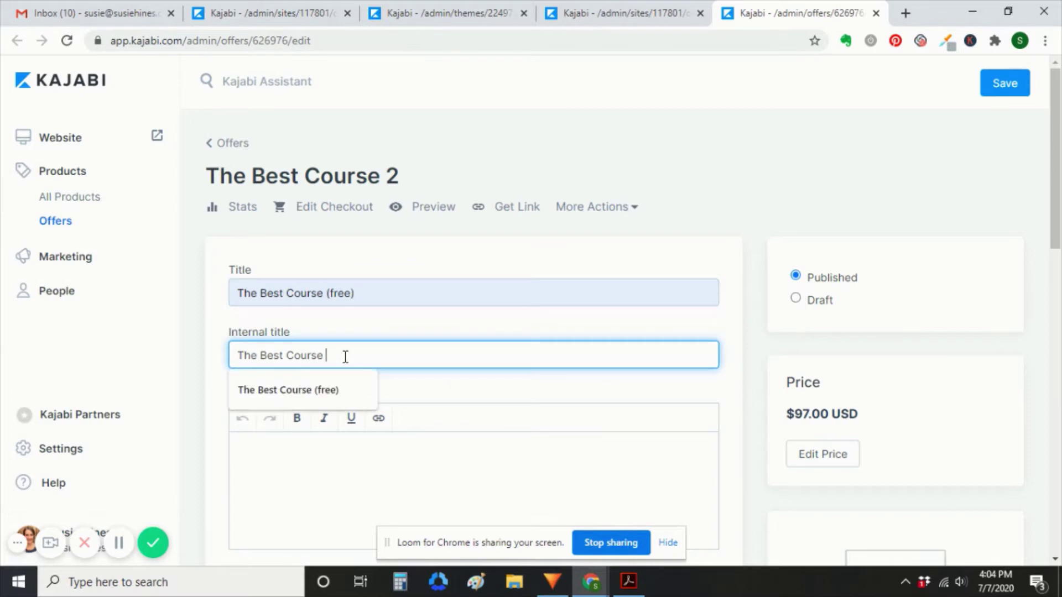
type("(free)")
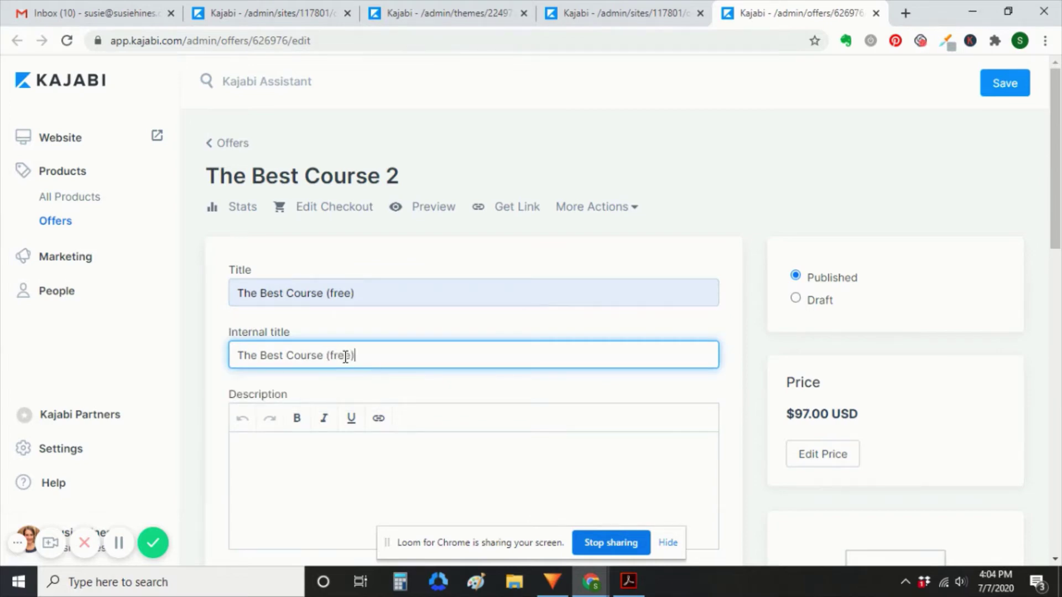
Change the offer price from 97.00 to 0 and save it
left_click(817, 459)
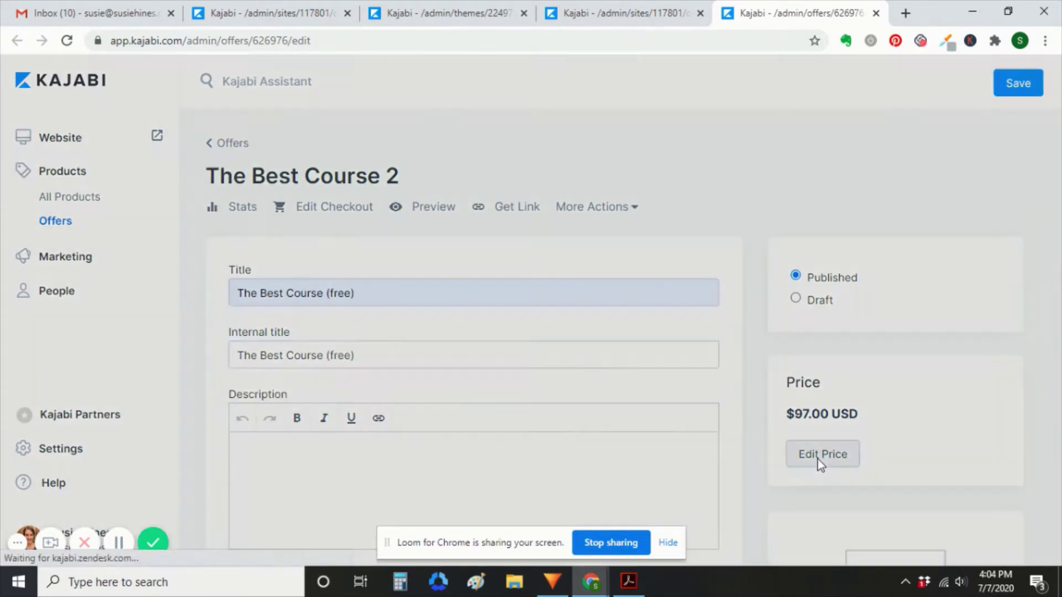
left_click_drag(281, 282, 224, 297)
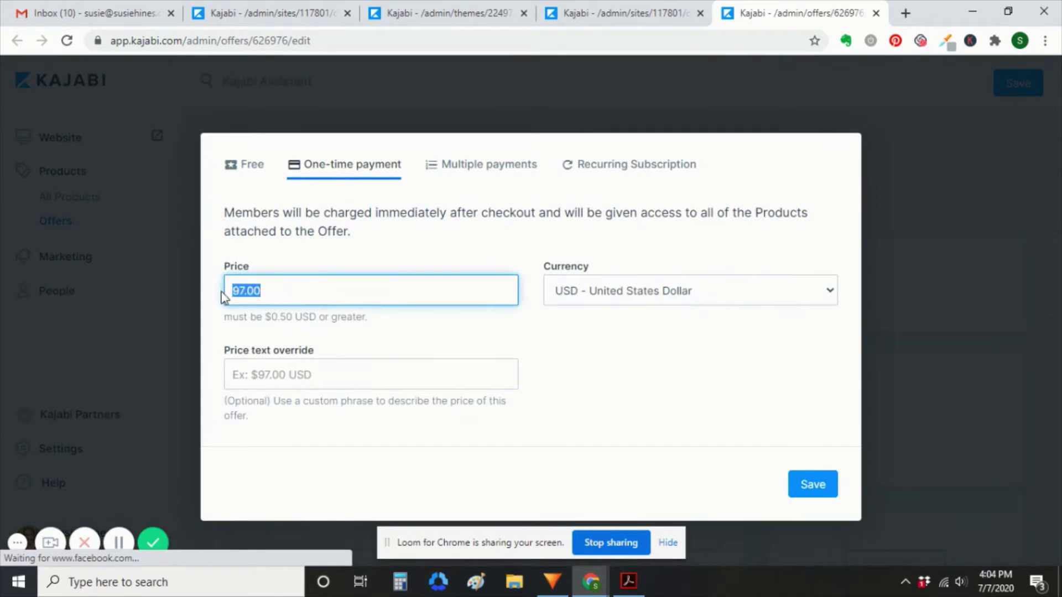
type("0")
left_click(811, 484)
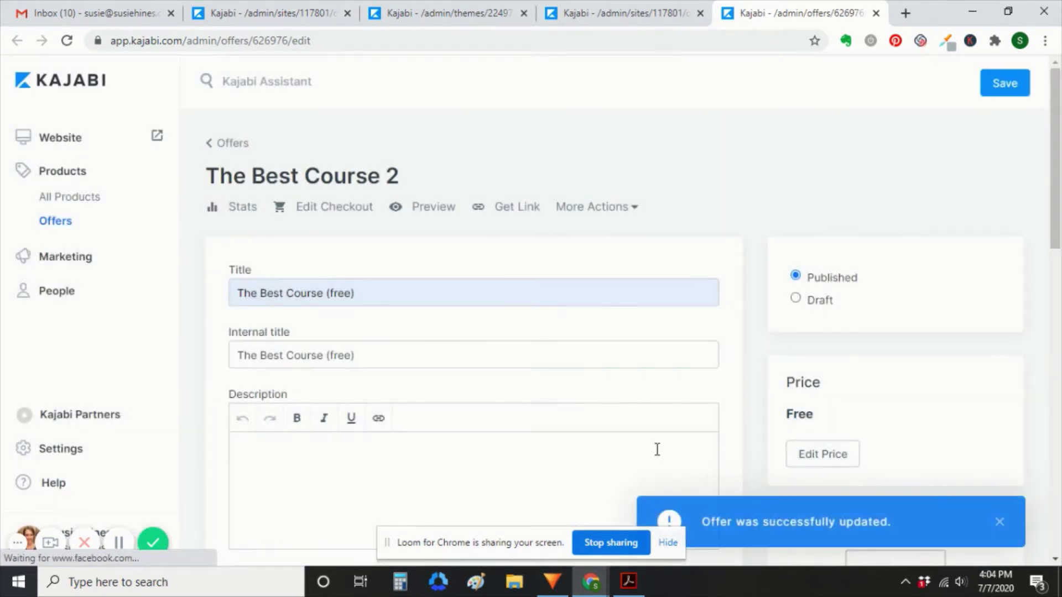
left_click(602, 17)
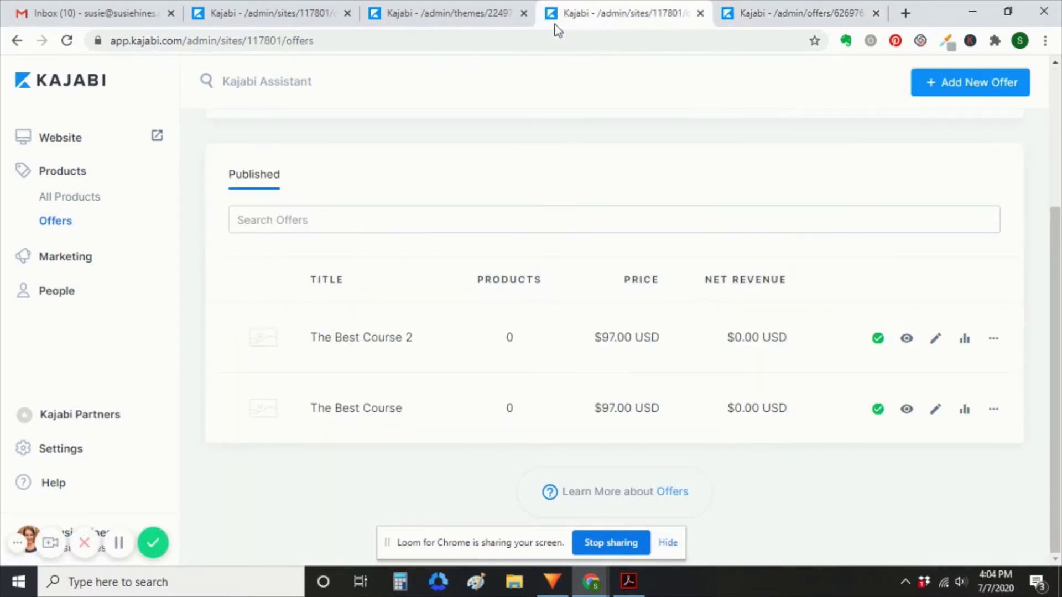
Review the original The Best Course offer's Automations and After Purchase settings
left_click(376, 414)
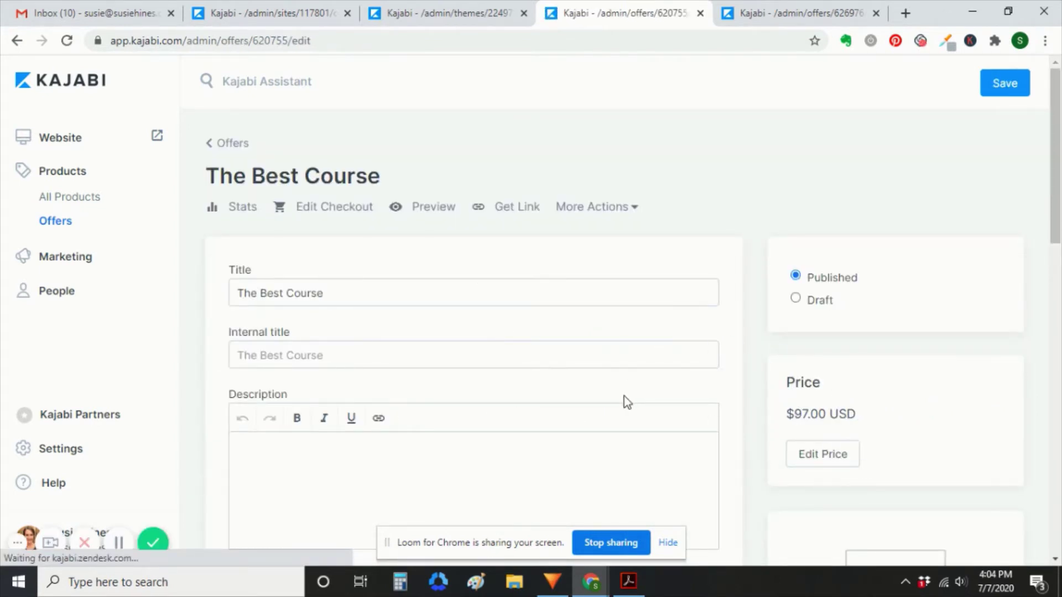
scroll(626, 398, "down", 2)
scroll(625, 396, "down", 6)
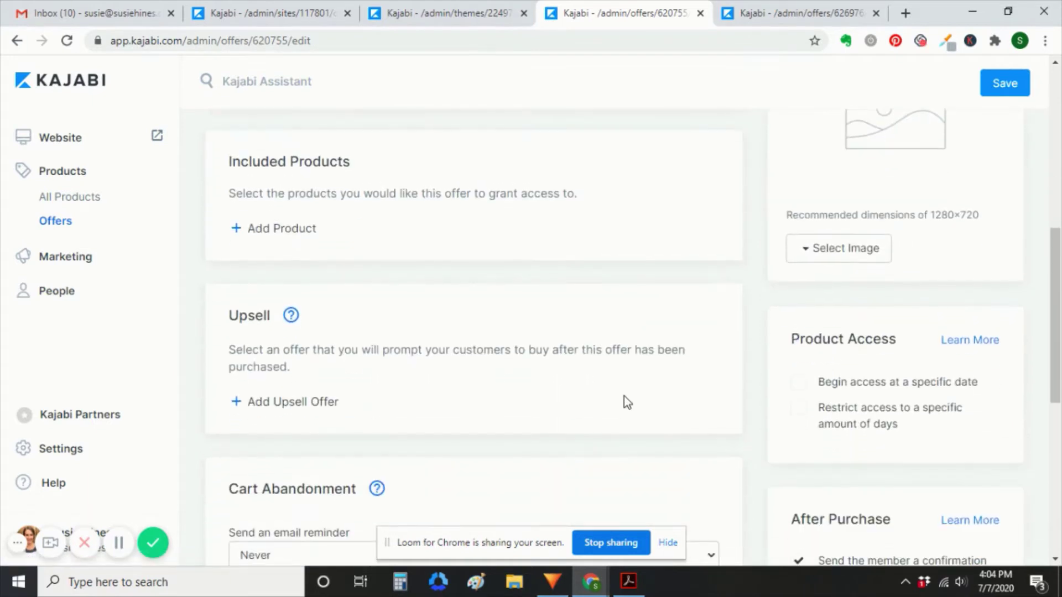
scroll(625, 397, "down", 3)
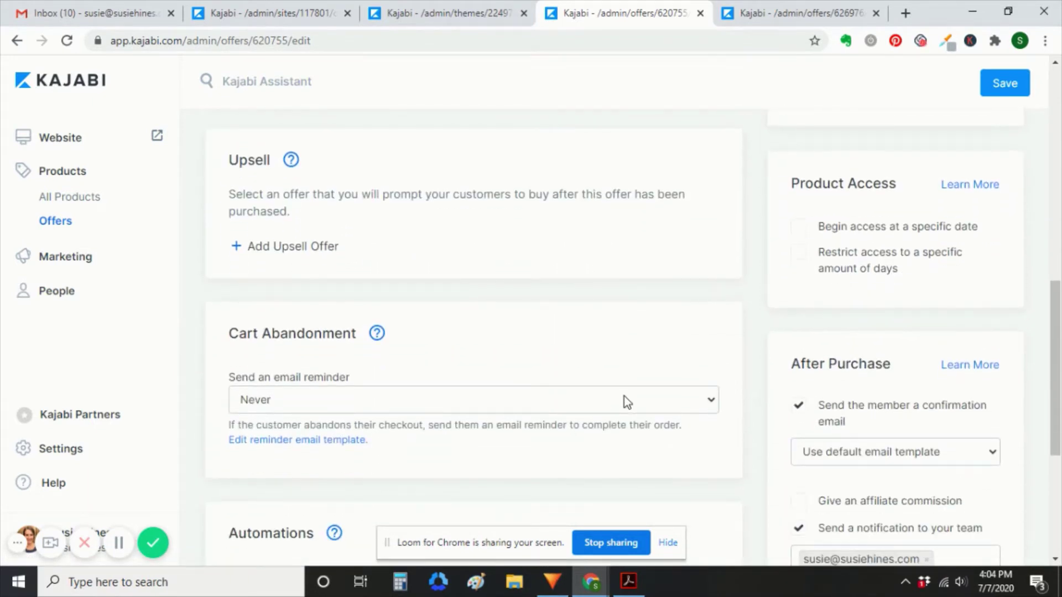
scroll(625, 396, "down", 1)
scroll(625, 397, "down", 3)
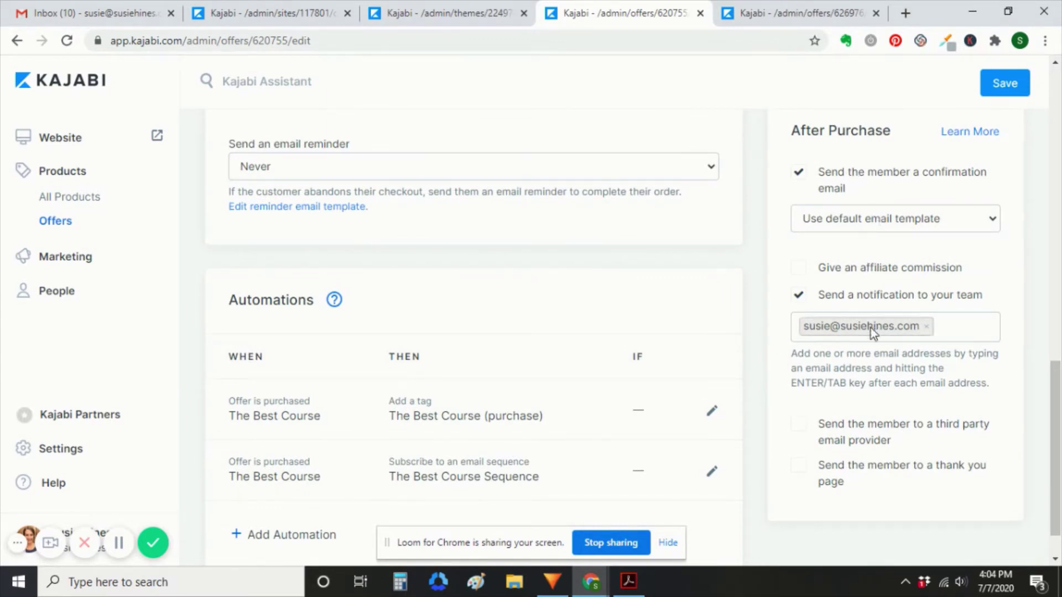
scroll(589, 439, "down", 1)
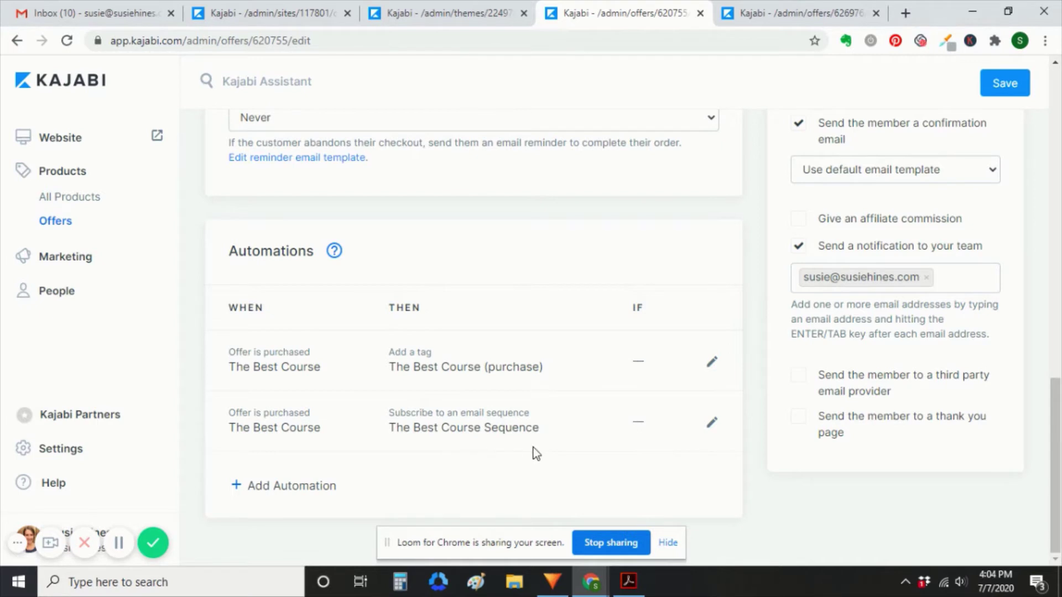
left_click(781, 14)
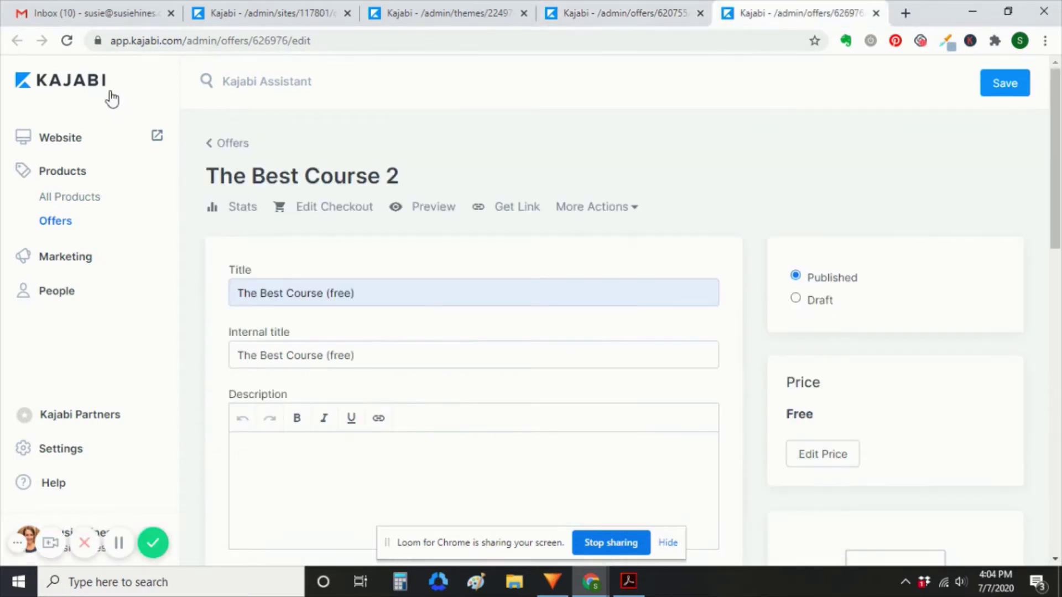
Save the cloned offer's new title and scroll down to its Automations section
left_click(1013, 84)
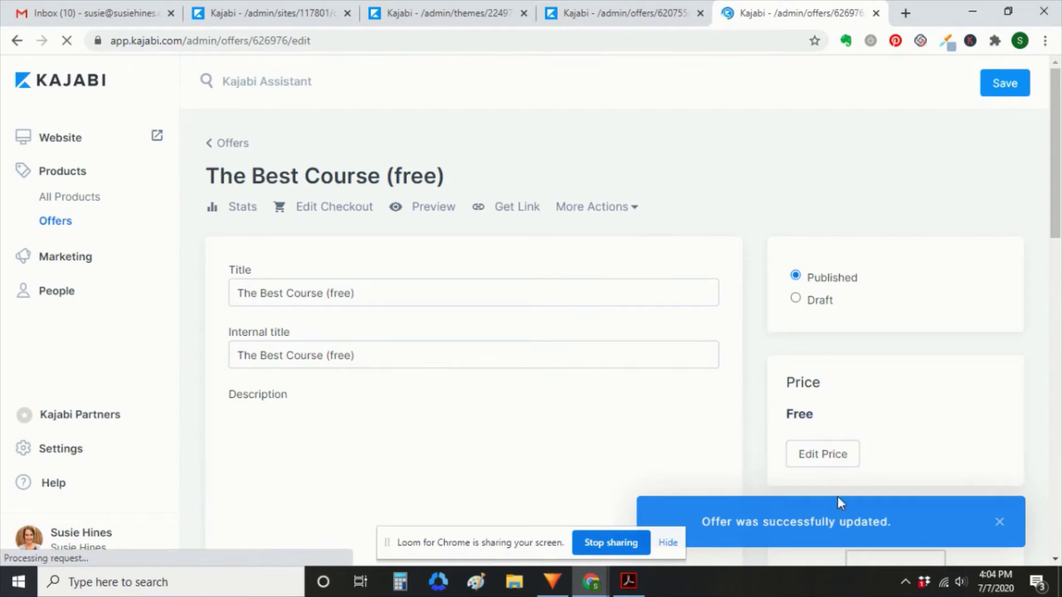
scroll(629, 338, "down", 5)
scroll(629, 338, "down", 6)
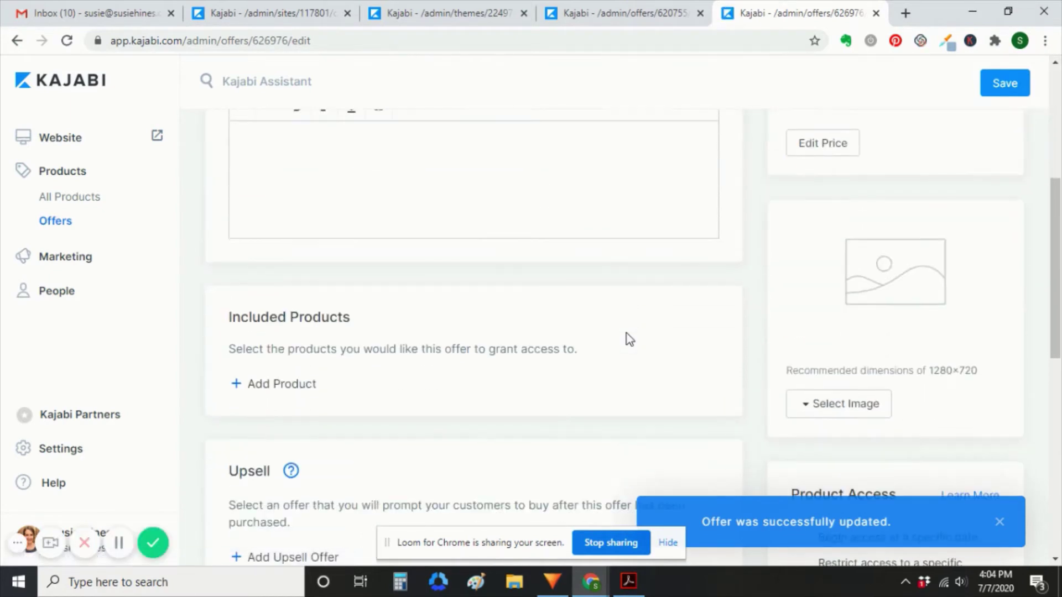
scroll(629, 339, "down", 4)
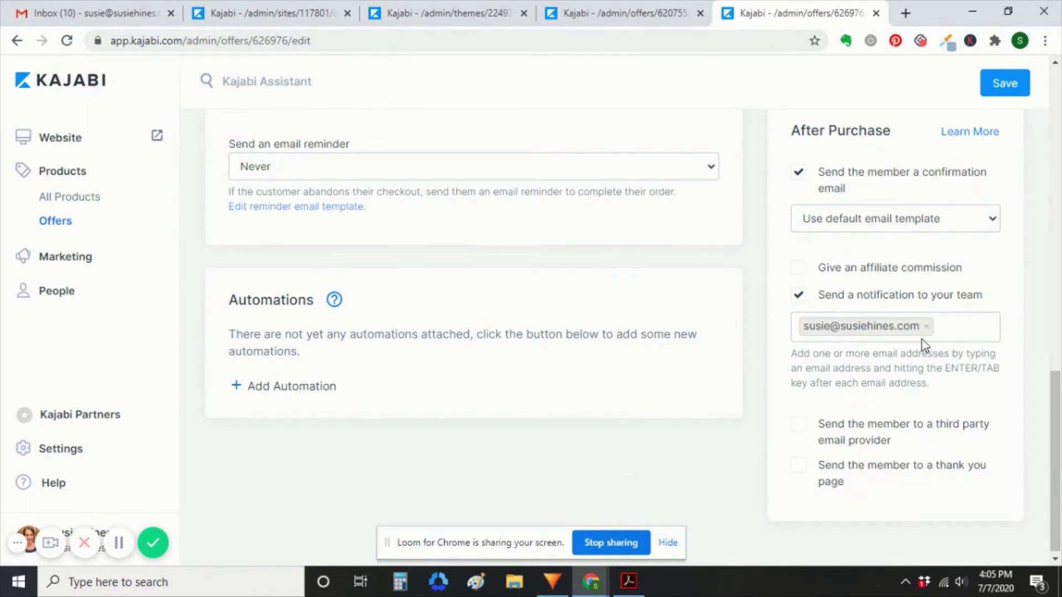
Add an automation that tags buyers with 'The Best Course (purchase)'
left_click(315, 390)
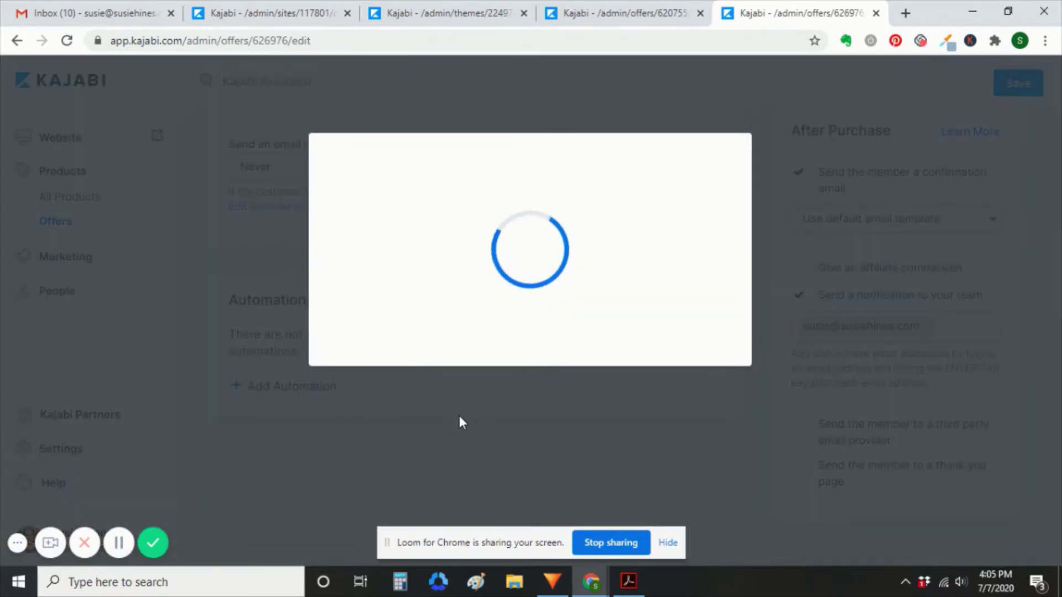
left_click(439, 360)
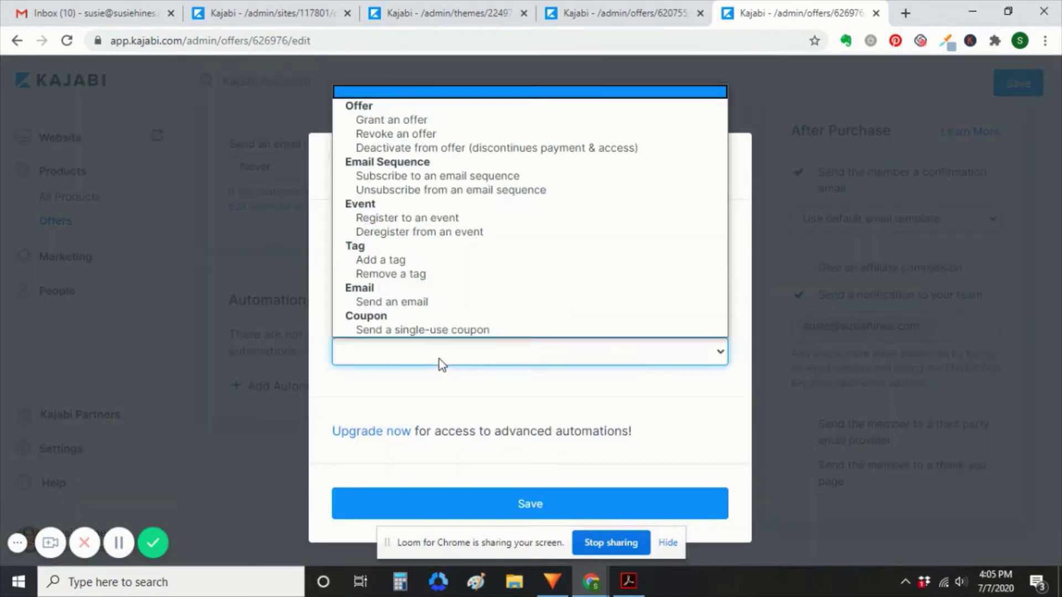
left_click(413, 261)
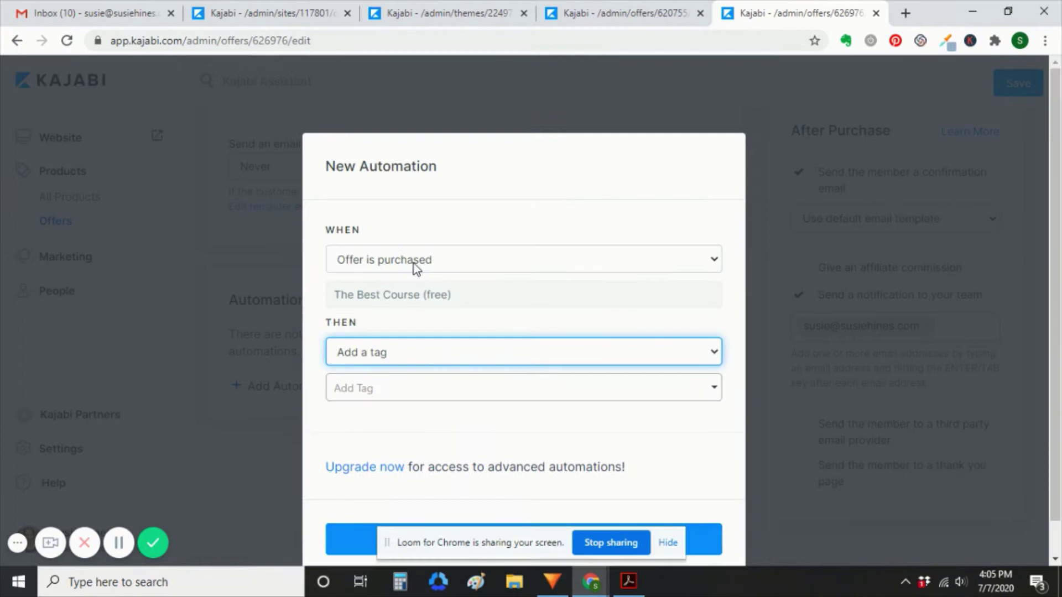
left_click(428, 397)
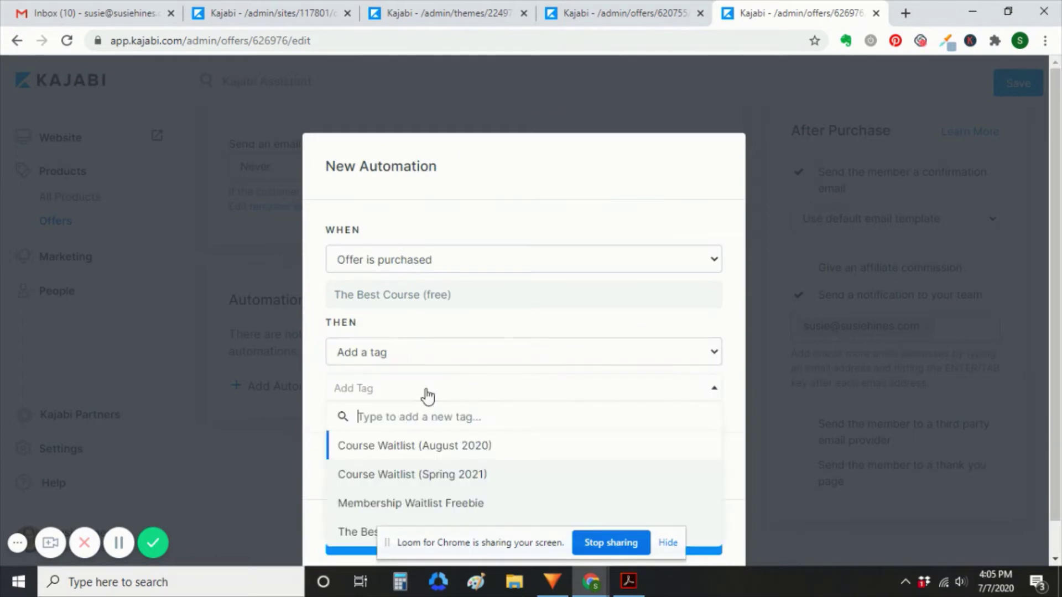
left_click(369, 533)
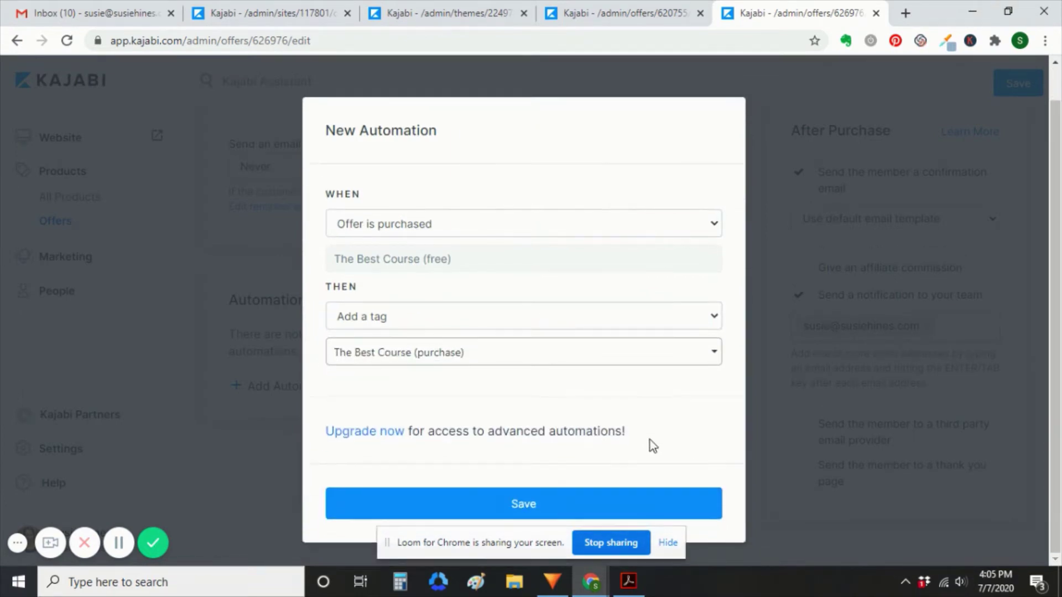
left_click(532, 503)
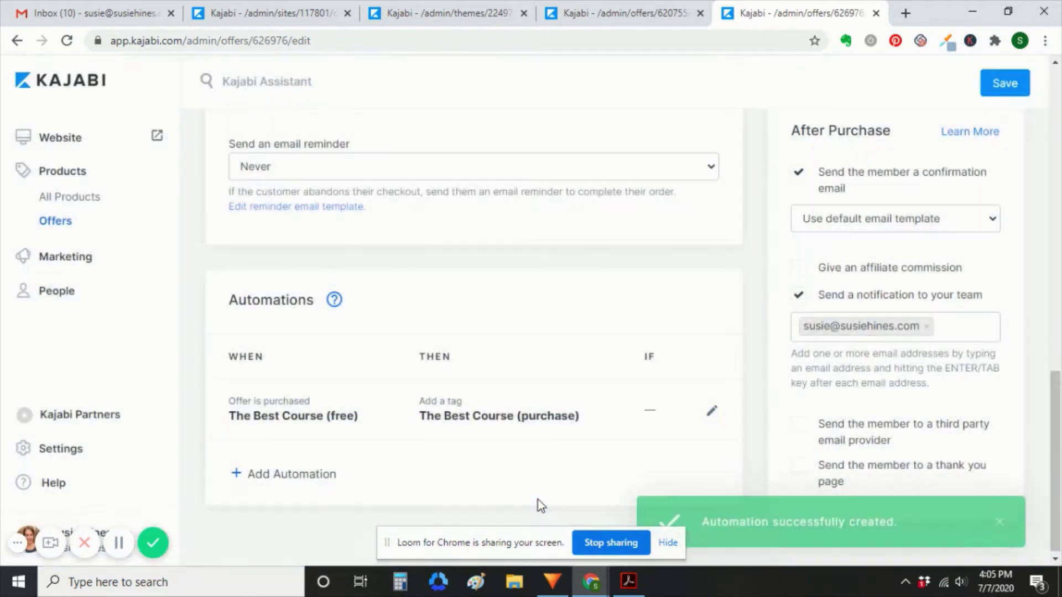
Start a second automation that subscribes buyers to an email sequence
left_click(308, 471)
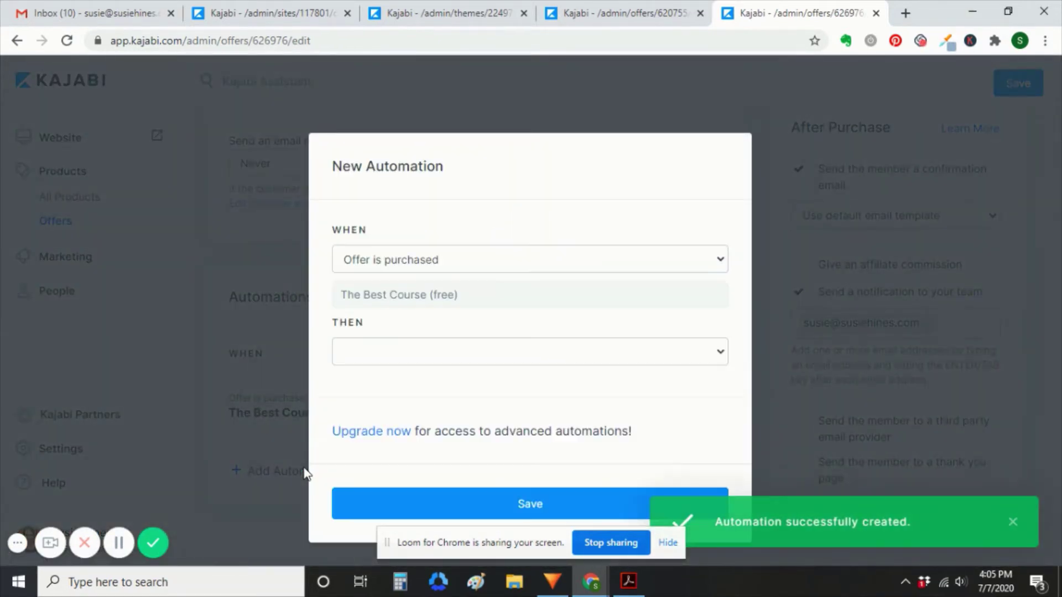
left_click(410, 352)
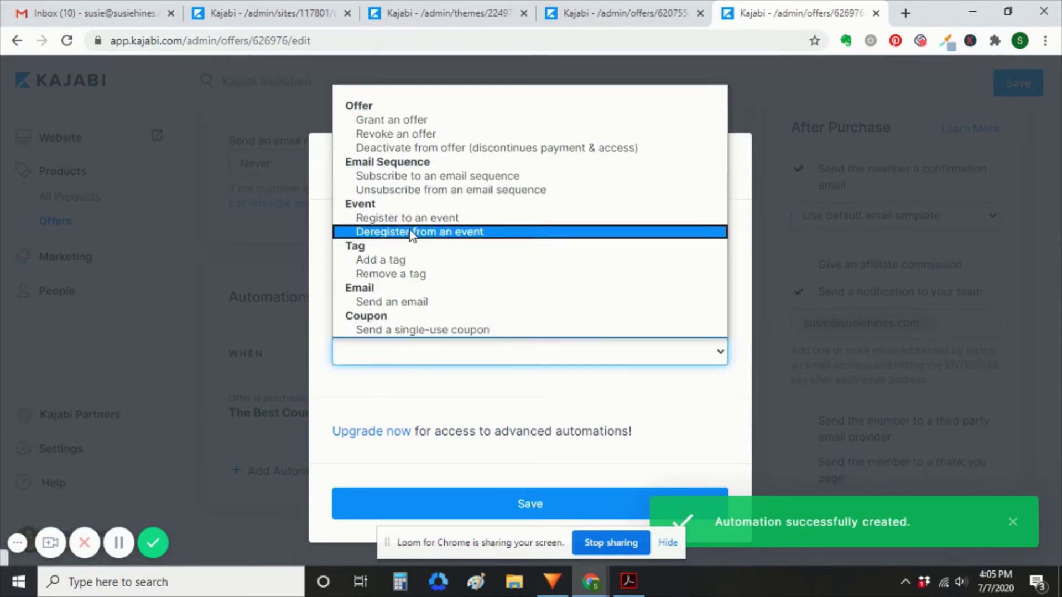
left_click(409, 177)
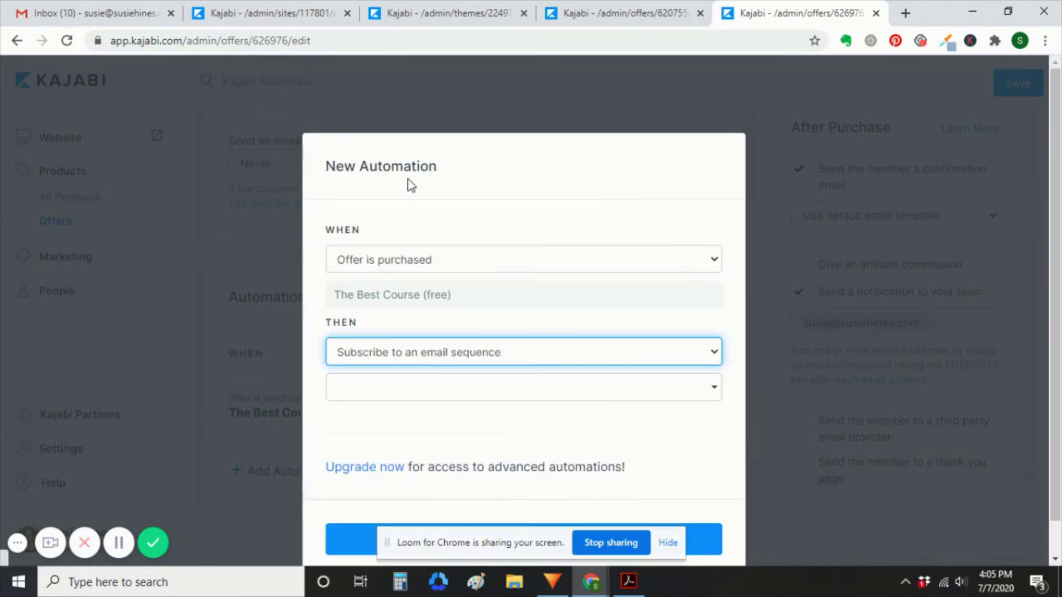
Subscribe buyers to The Best Course Sequence and save the offer
left_click(424, 398)
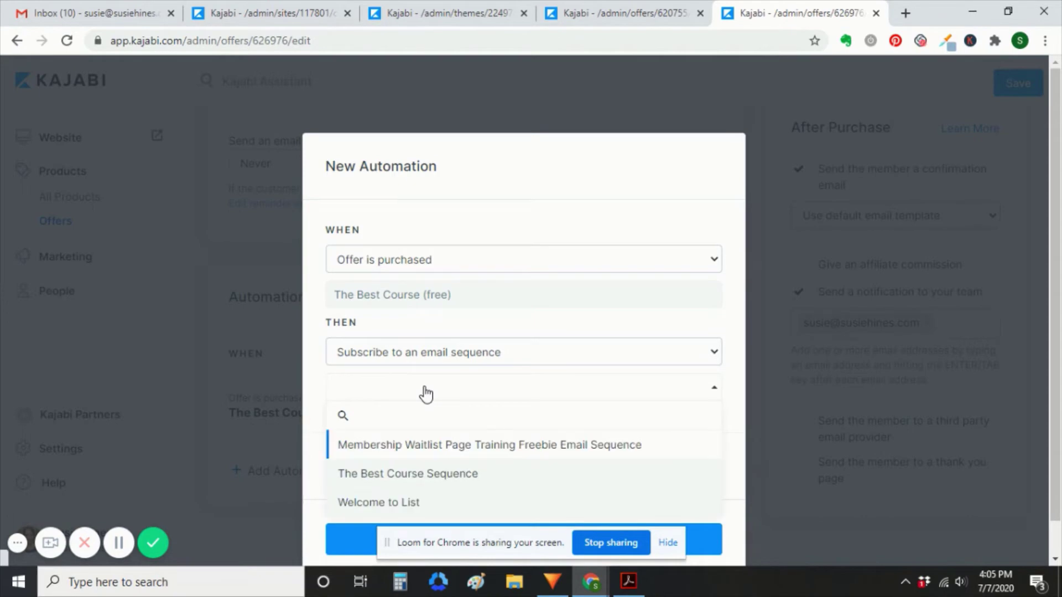
left_click(426, 474)
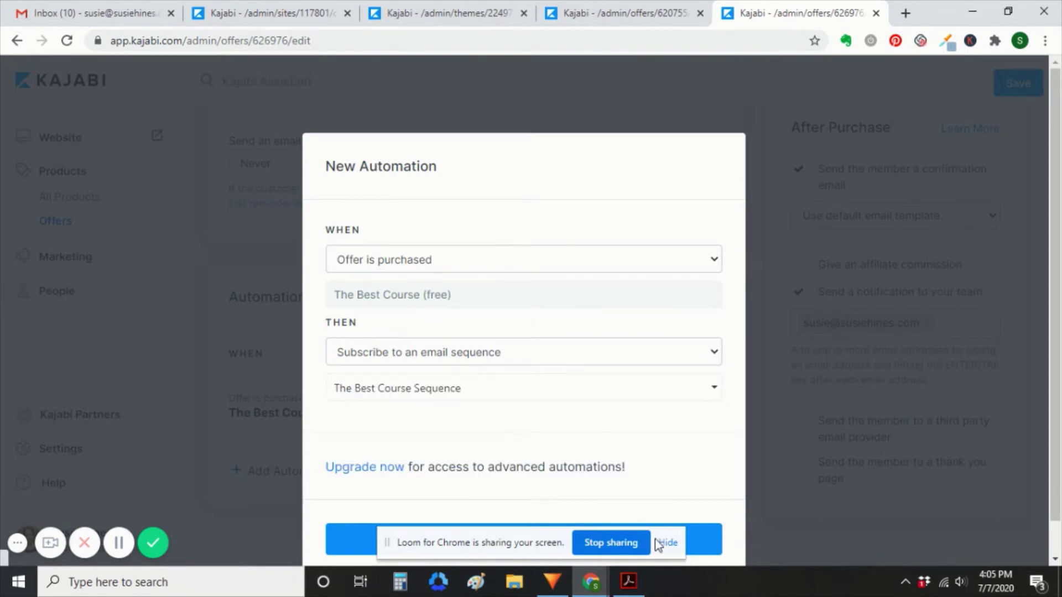
left_click(713, 545)
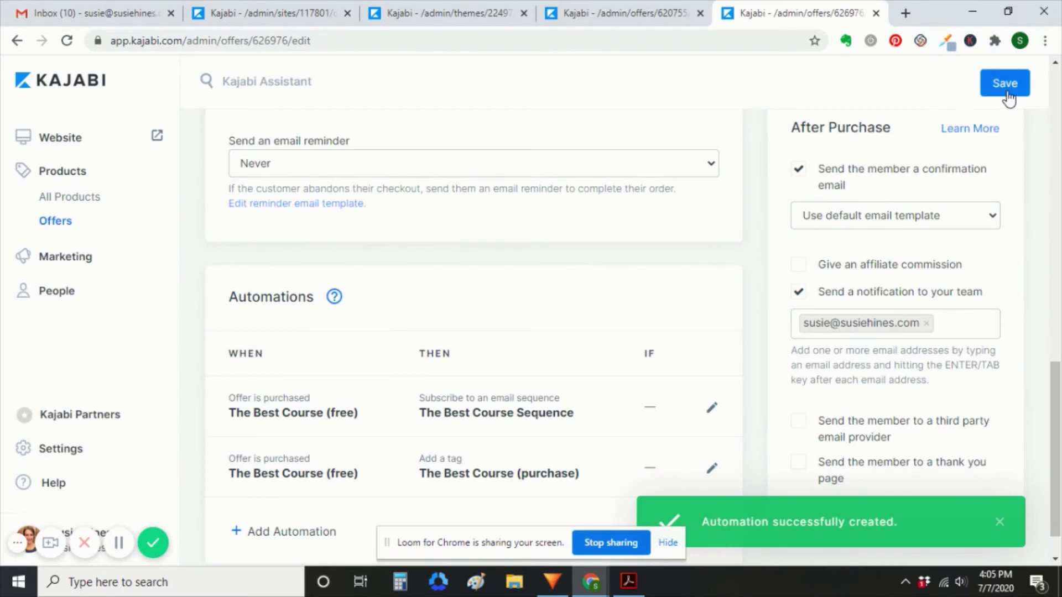
left_click(1005, 91)
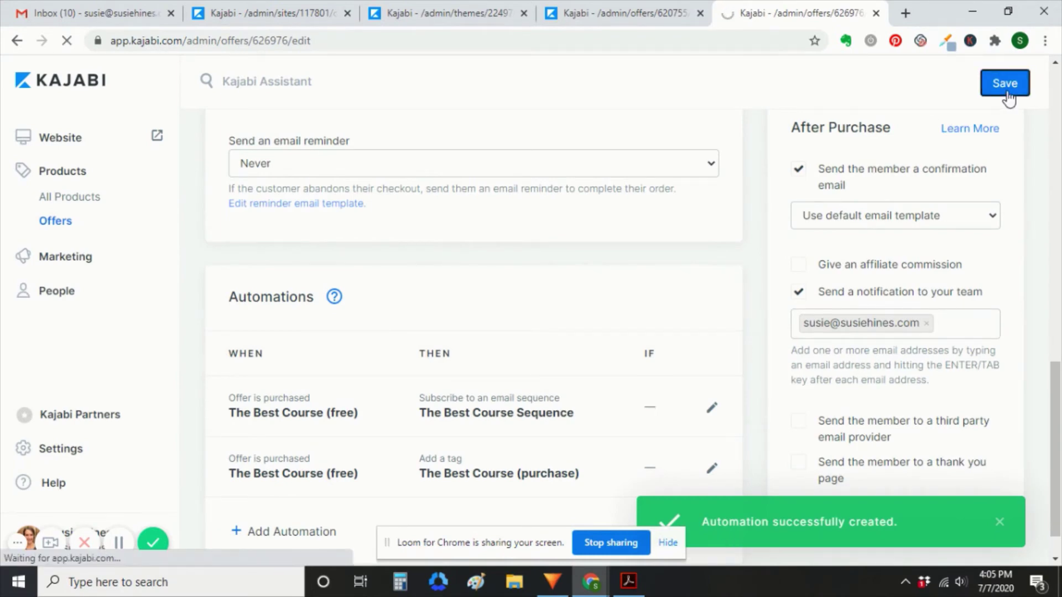
left_click(448, 13)
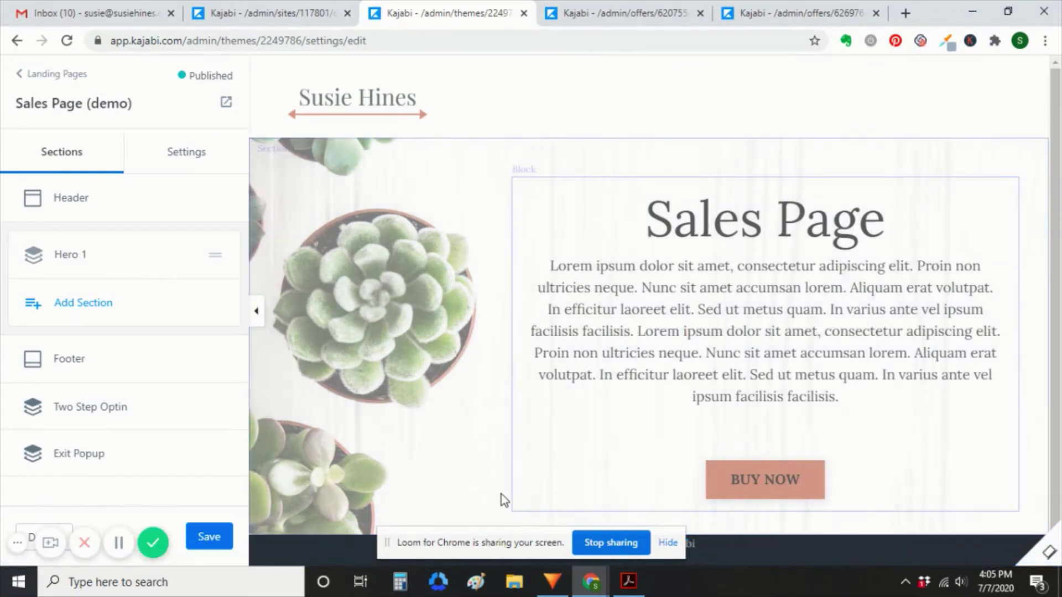
Link the sales page's BUY NOW button to The Best Course (free) and save
mouse_move(770, 481)
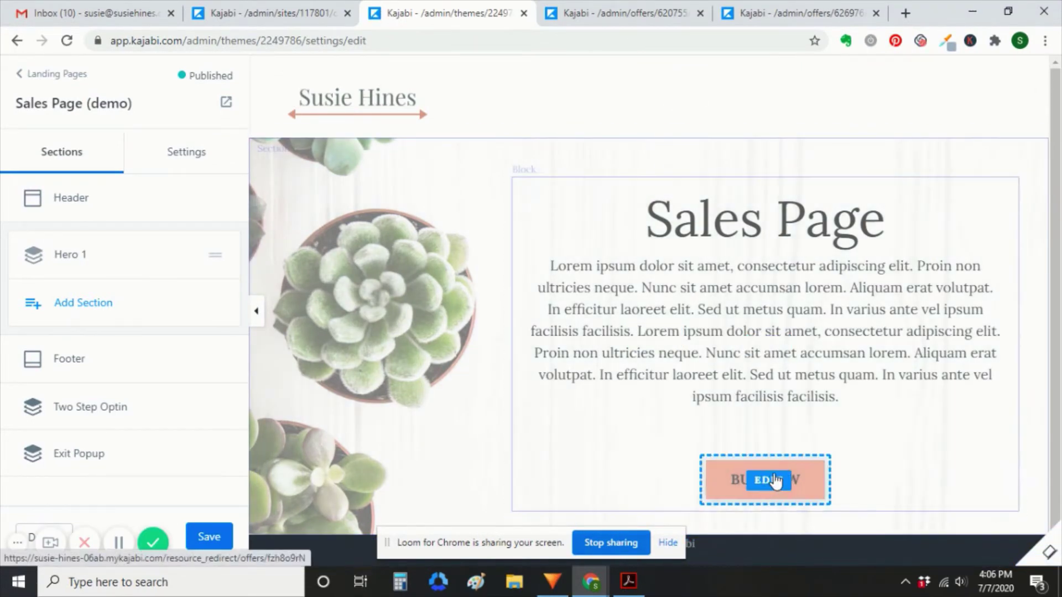
left_click(774, 481)
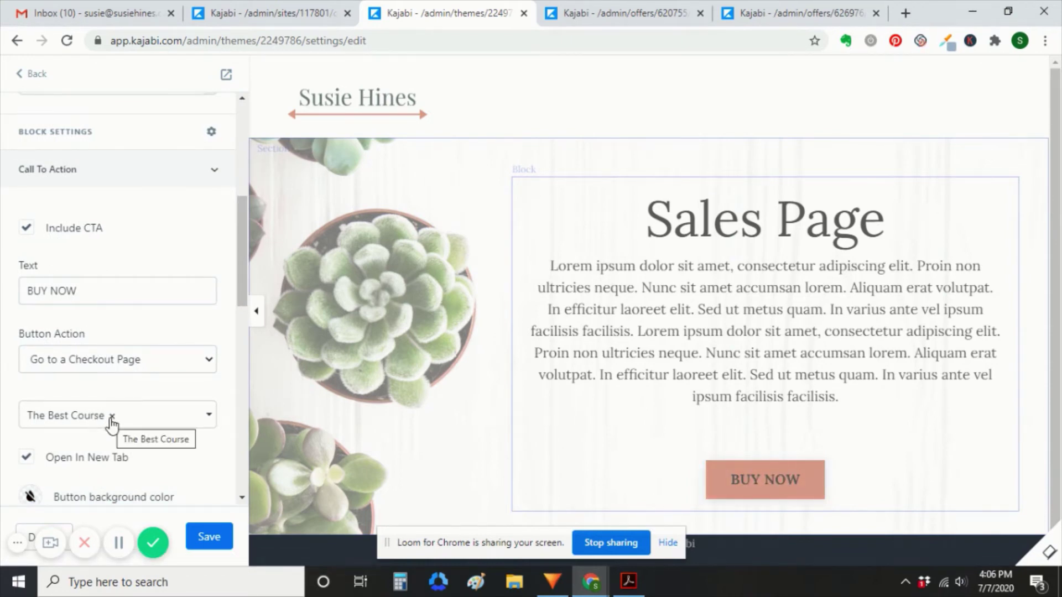
left_click(210, 419)
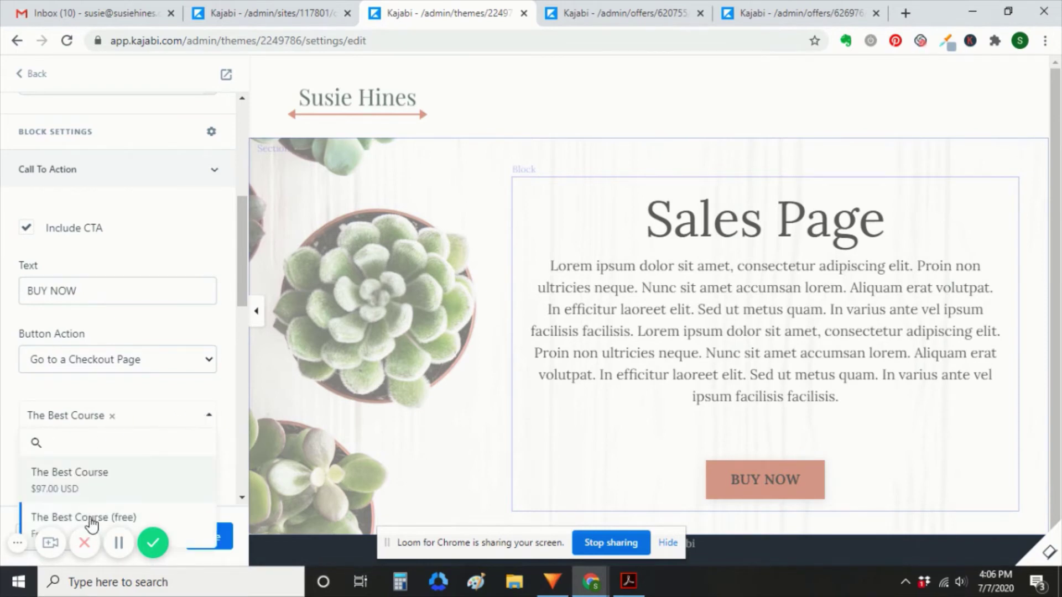
left_click(92, 520)
left_click(209, 536)
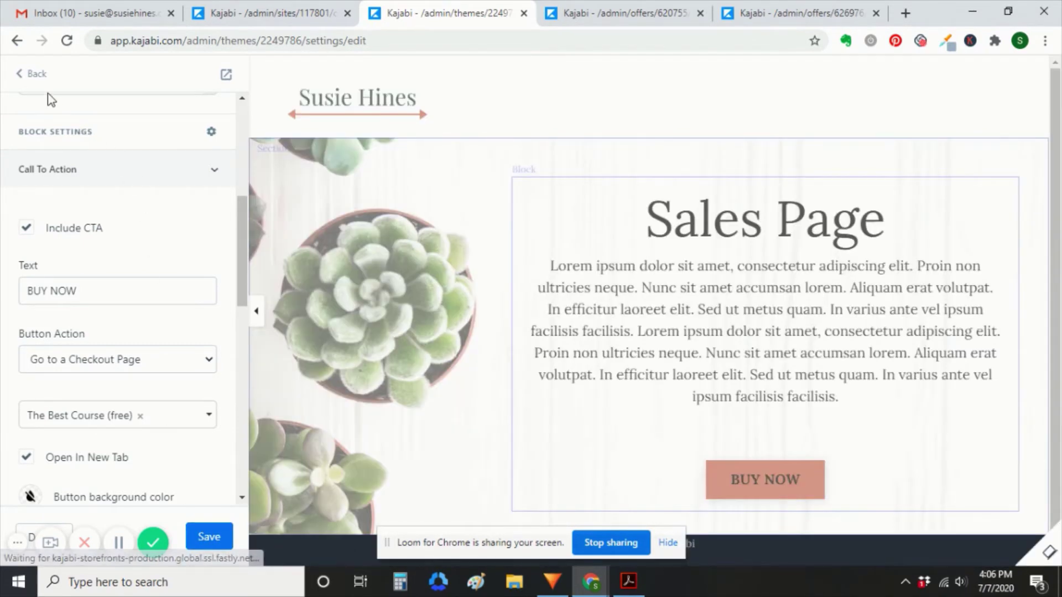
Copy the public link of Sales Page (demo) from the landing pages list
left_click(35, 77)
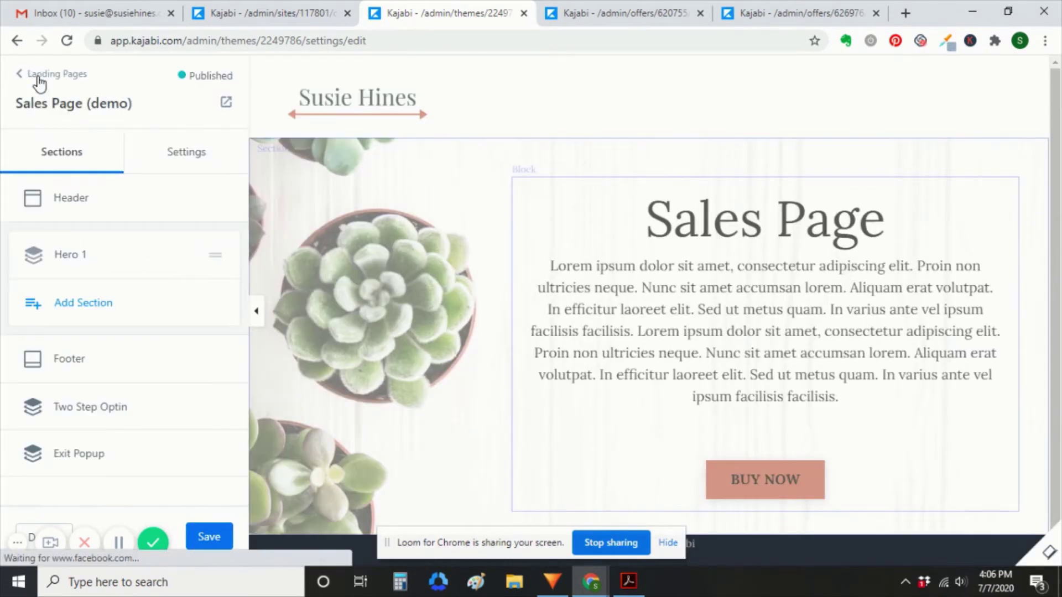
left_click(39, 77)
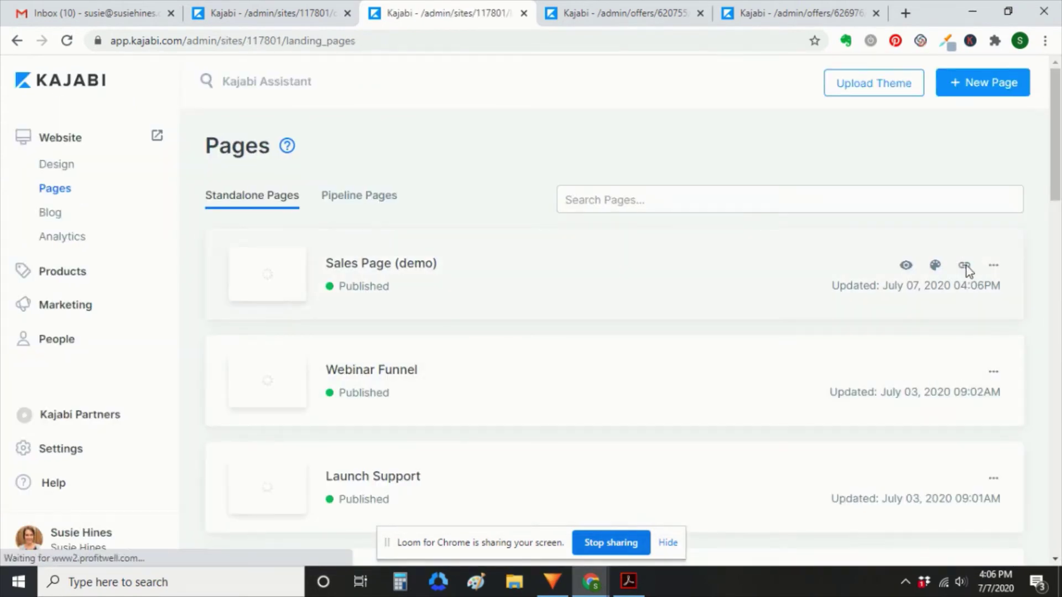
left_click(965, 267)
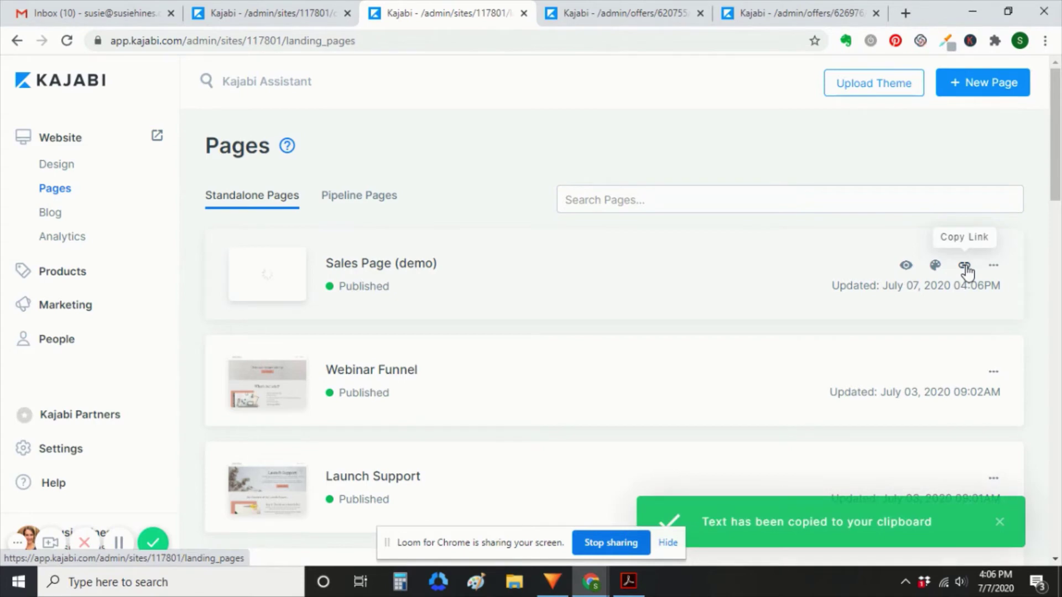
left_click(1045, 40)
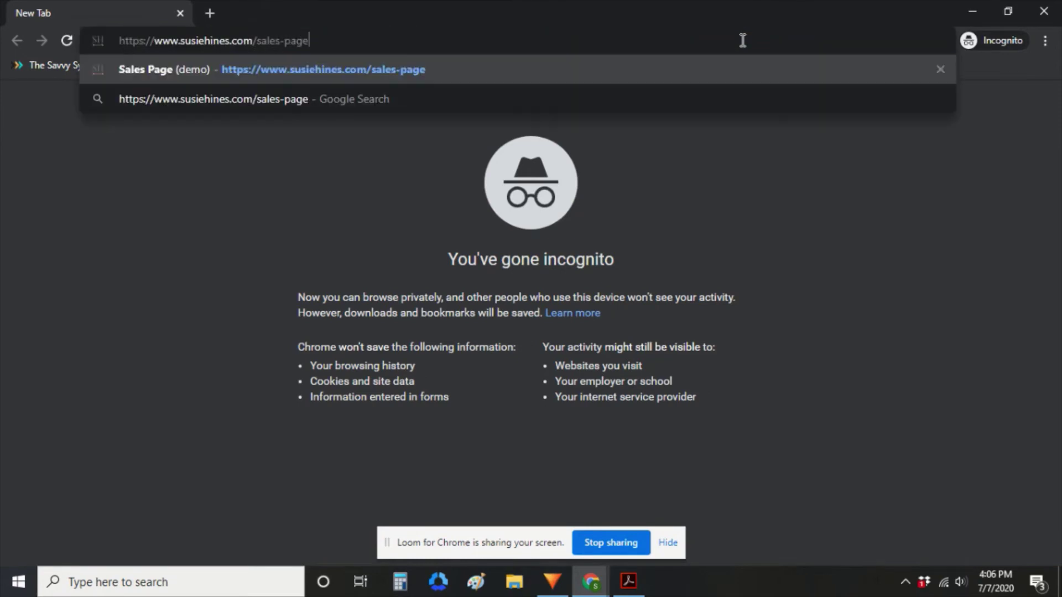
Open the sales page in incognito and sign up for free with a test email address
key("Return")
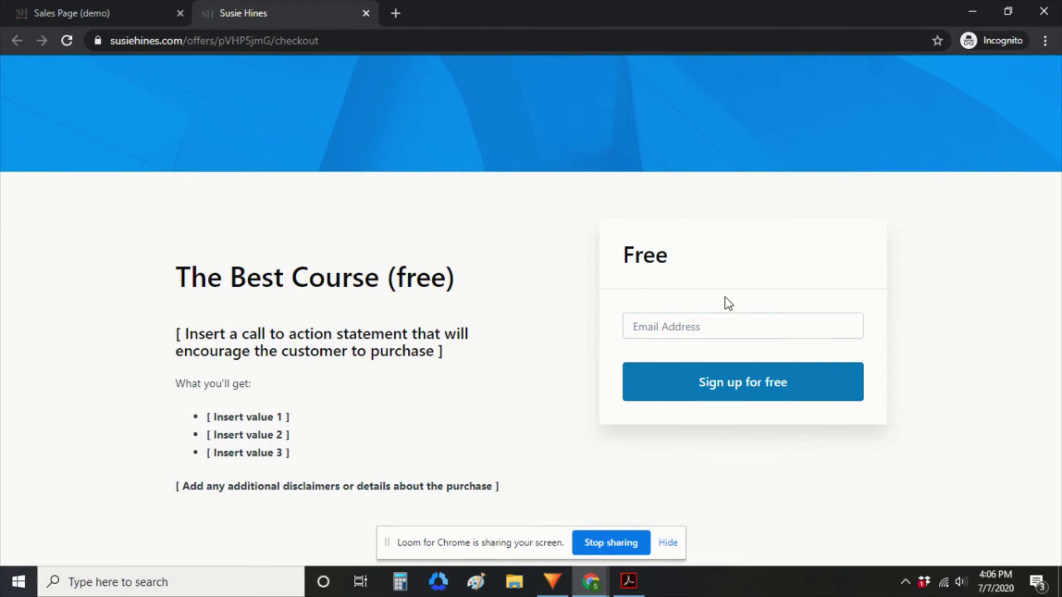
left_click(705, 323)
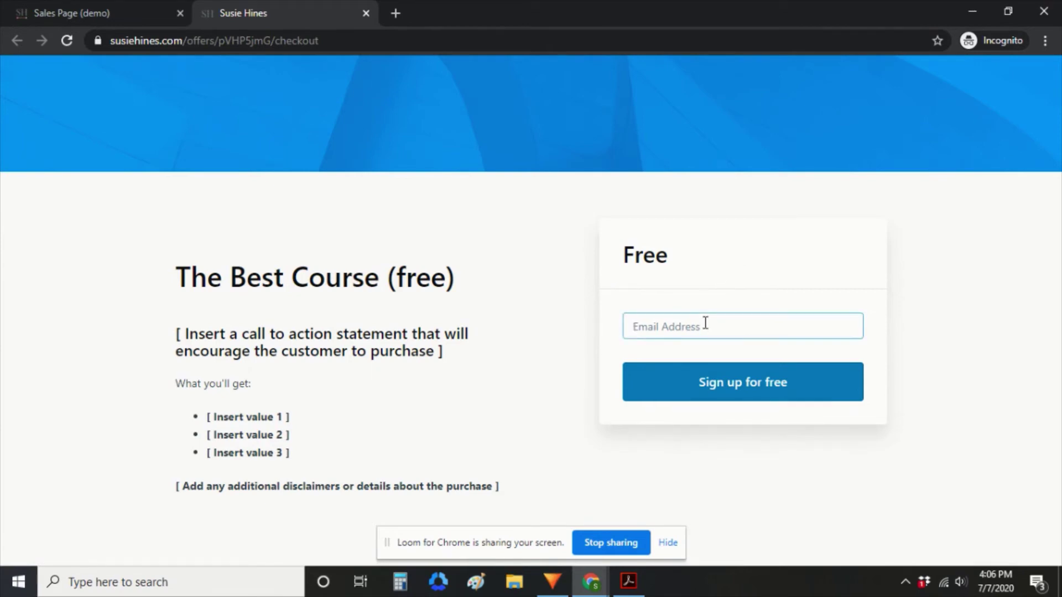
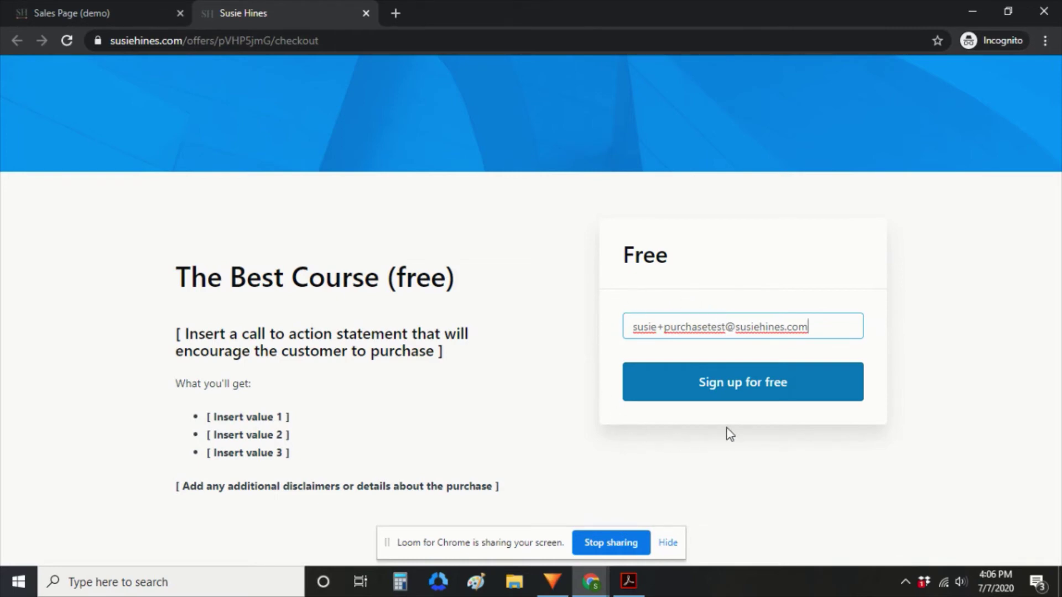
left_click(745, 386)
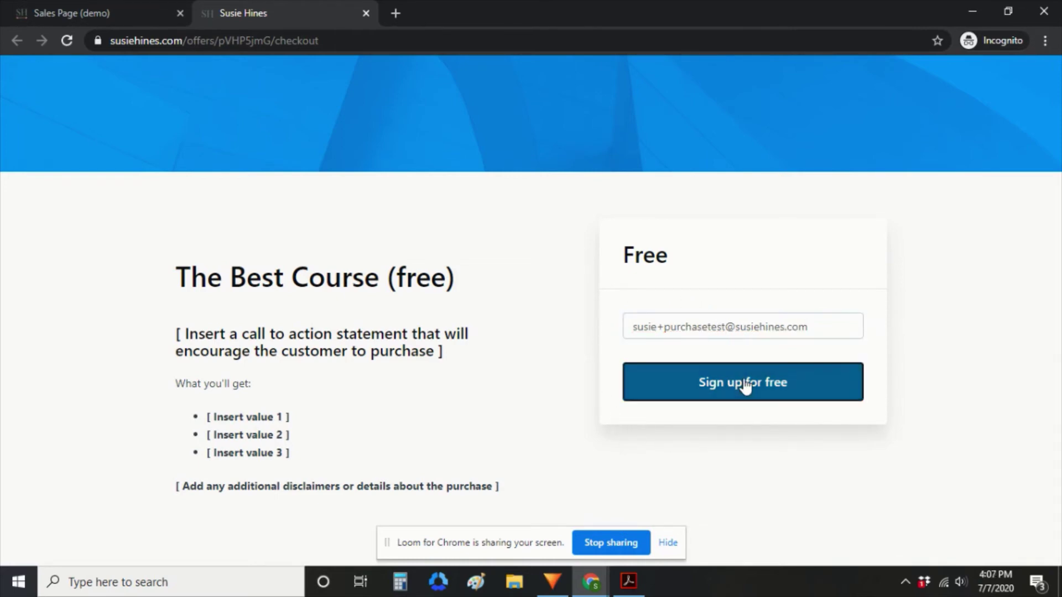
left_click(746, 386)
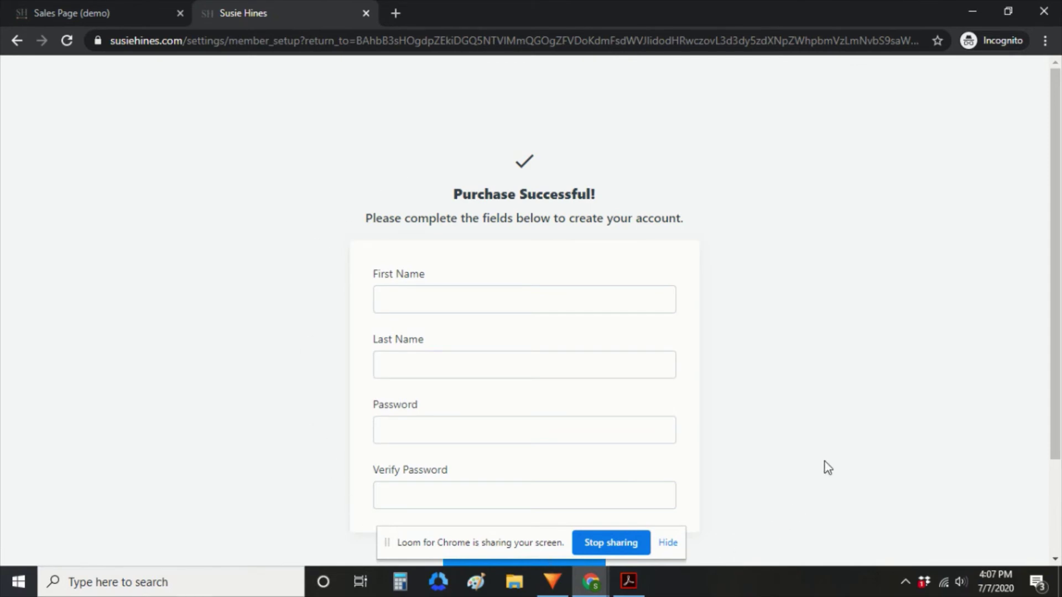
Scroll the Purchase Successful page down to the Create Account form
scroll(828, 468, "down", 2)
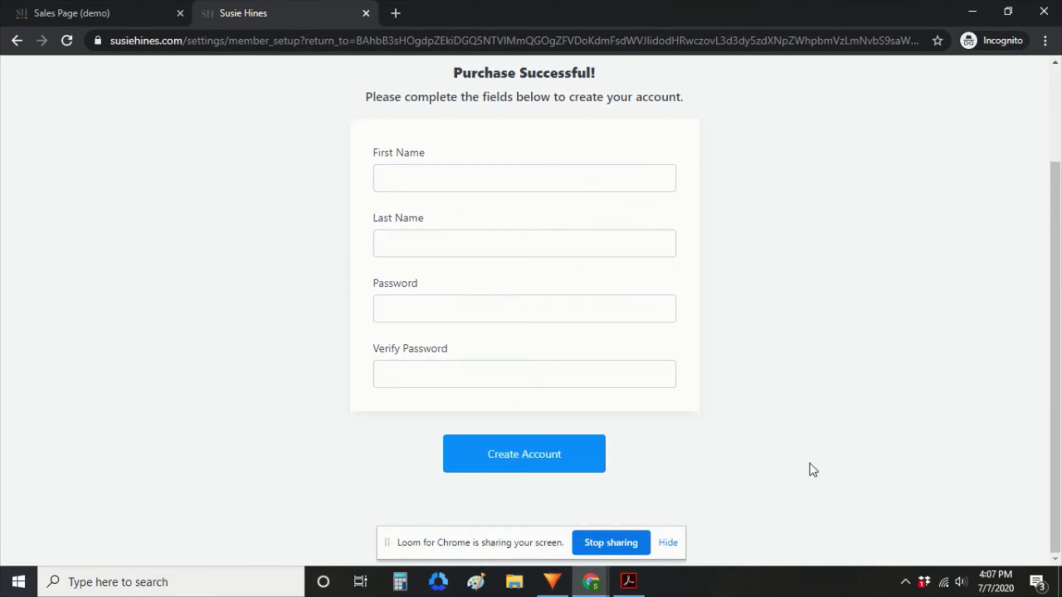
left_click(621, 539)
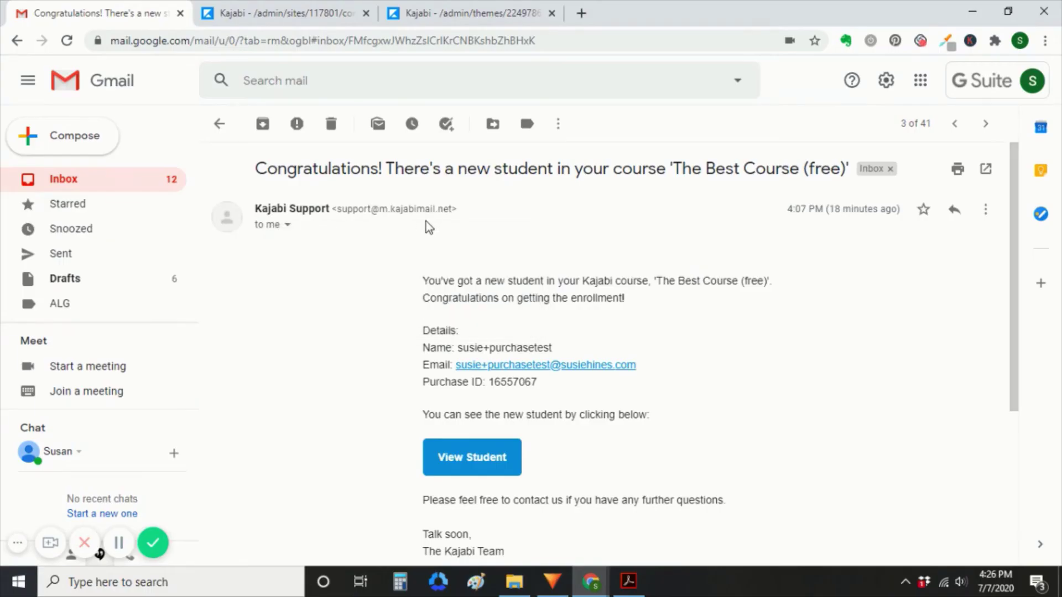
Check sender and recipient details on the new-student and purchase emails in Gmail
left_click(288, 227)
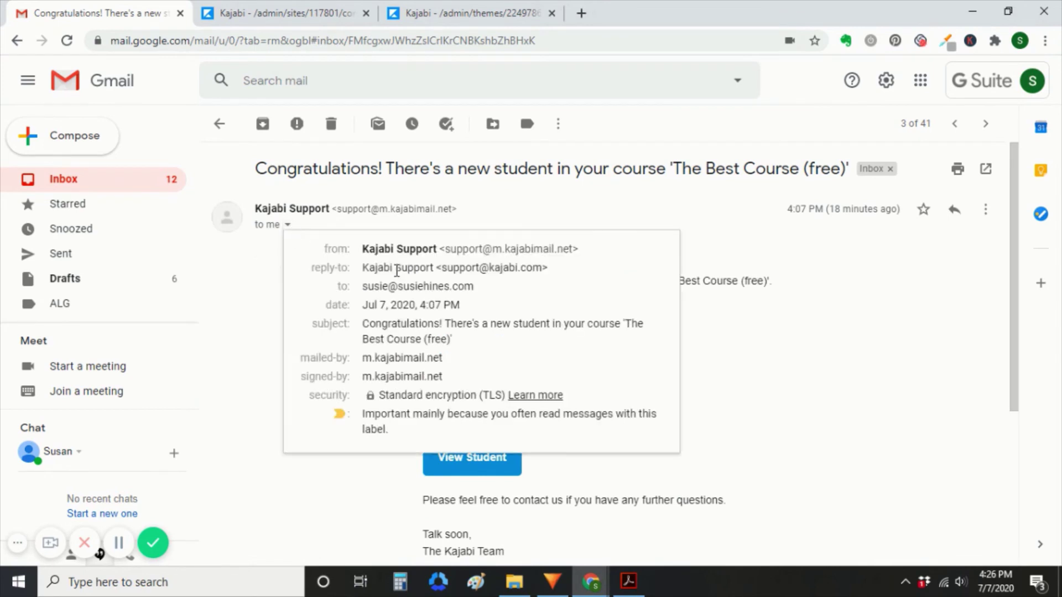
left_click(780, 413)
key("k")
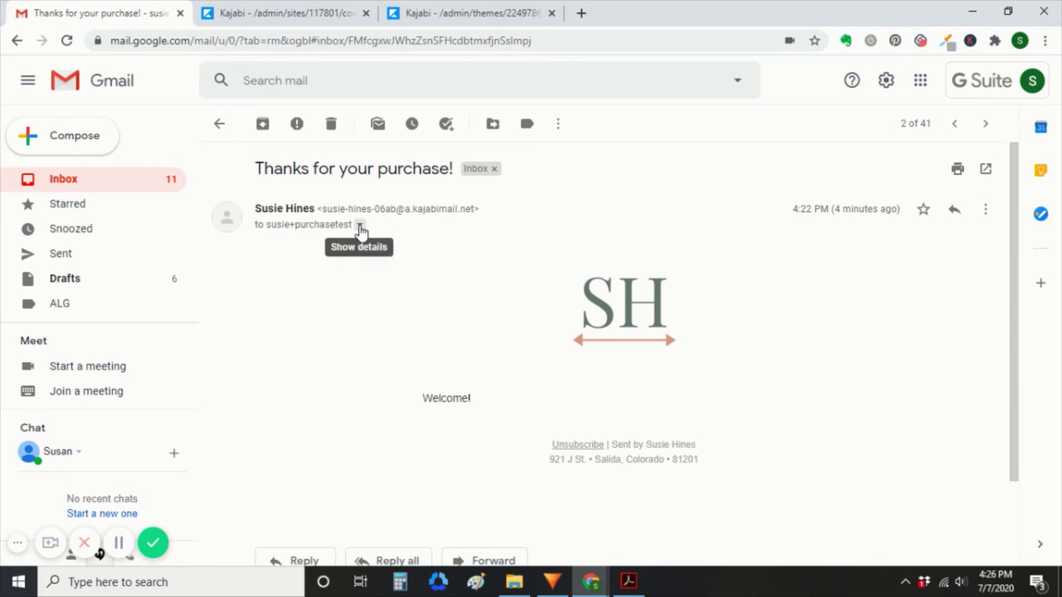
left_click(360, 226)
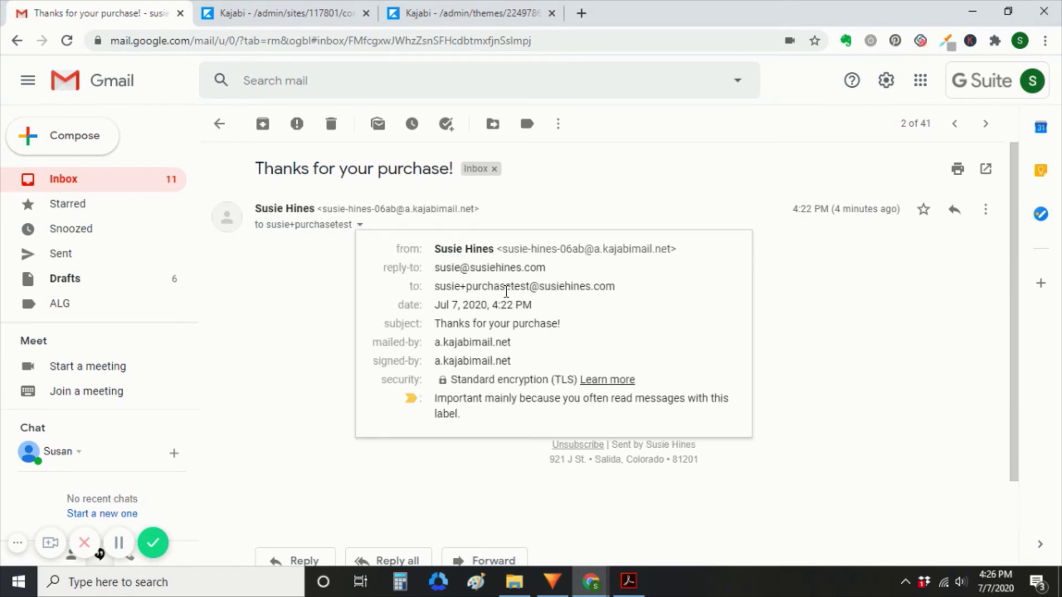
left_click(866, 338)
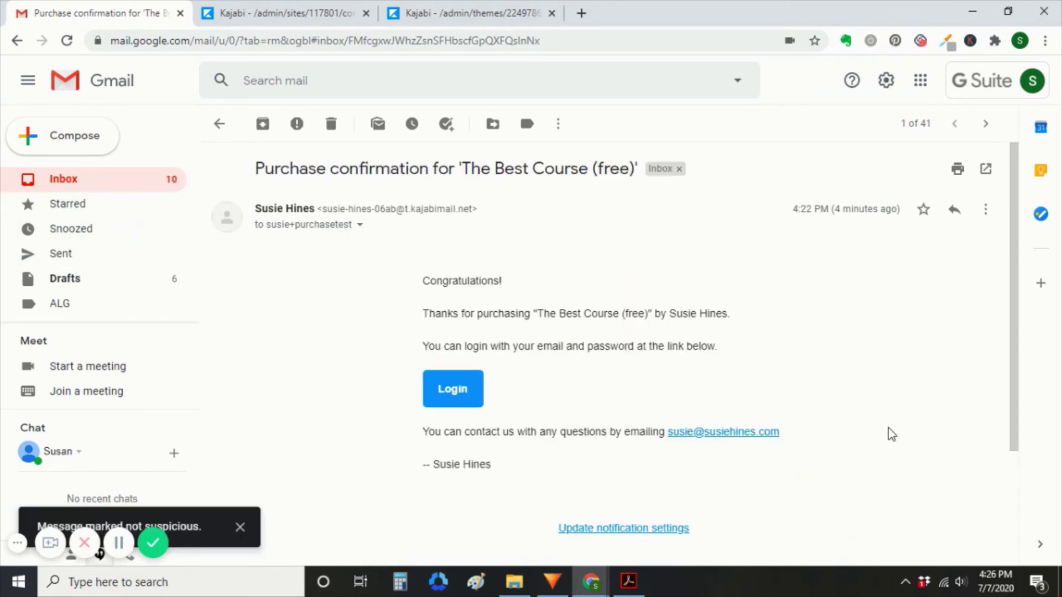
scroll(891, 434, "down", 2)
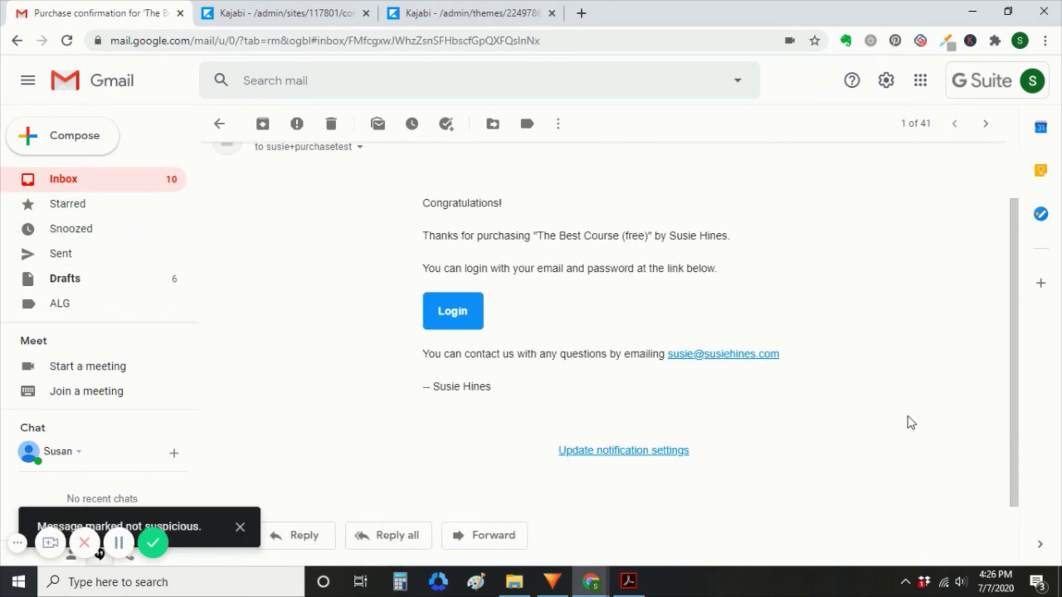
scroll(890, 428, "up", 2)
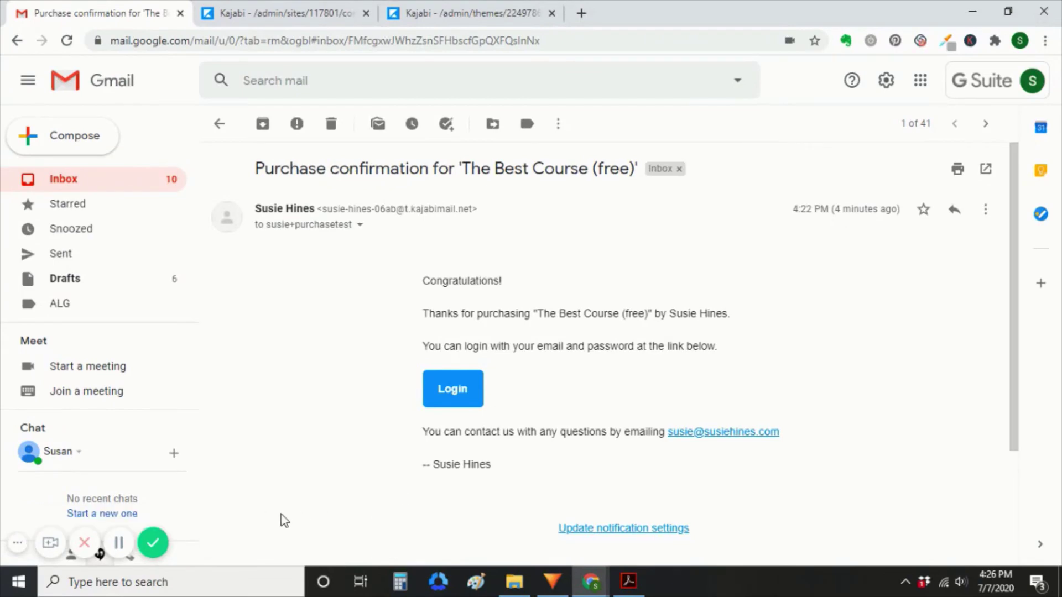
left_click(279, 12)
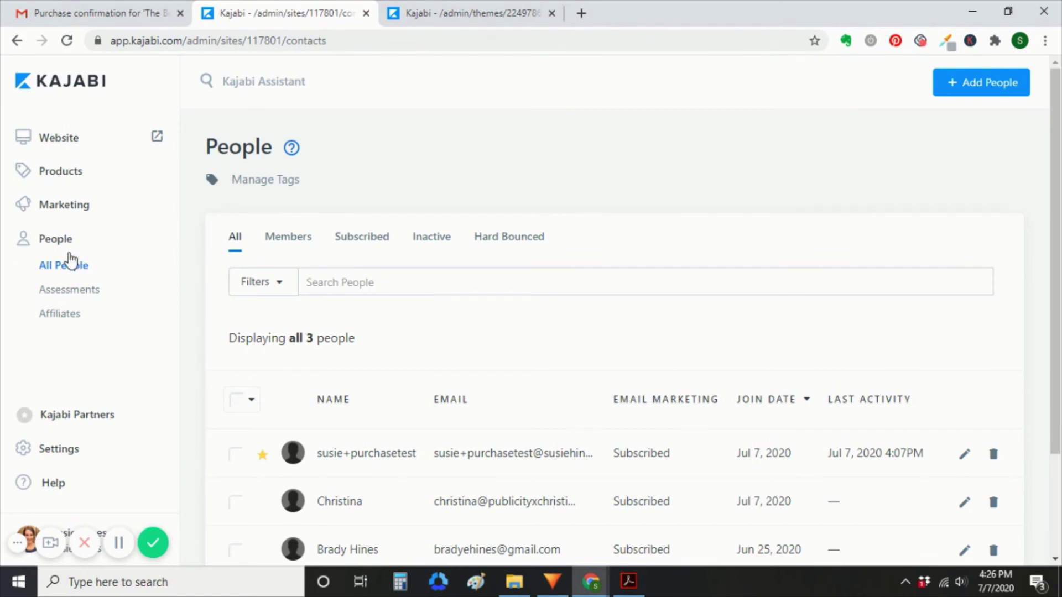
Check the test buyer's contact for The Best Course (purchase) tag and email-sequence history
left_click(380, 458)
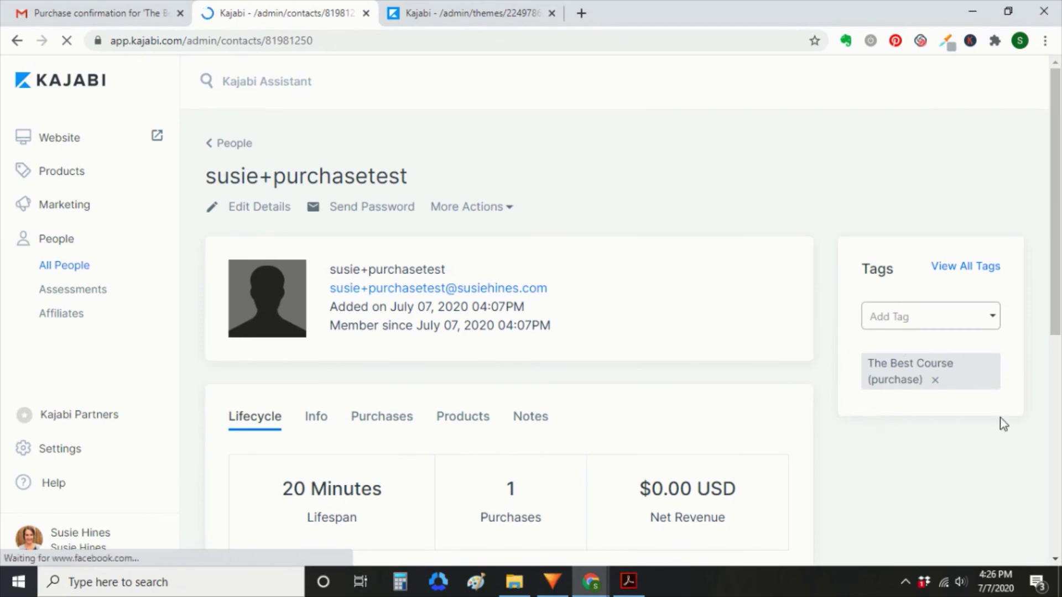
scroll(694, 422, "down", 7)
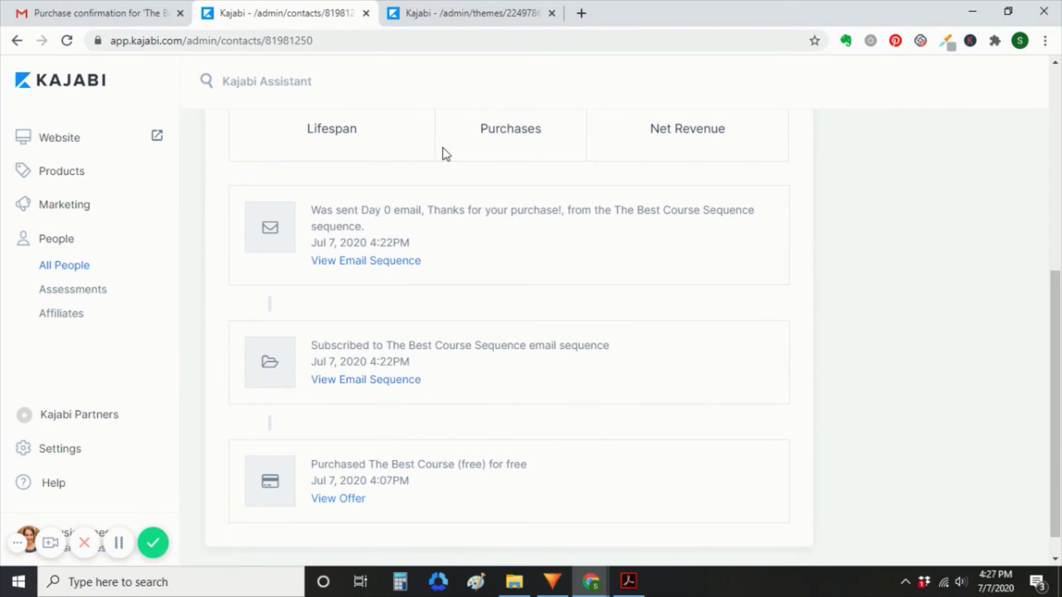
left_click(472, 19)
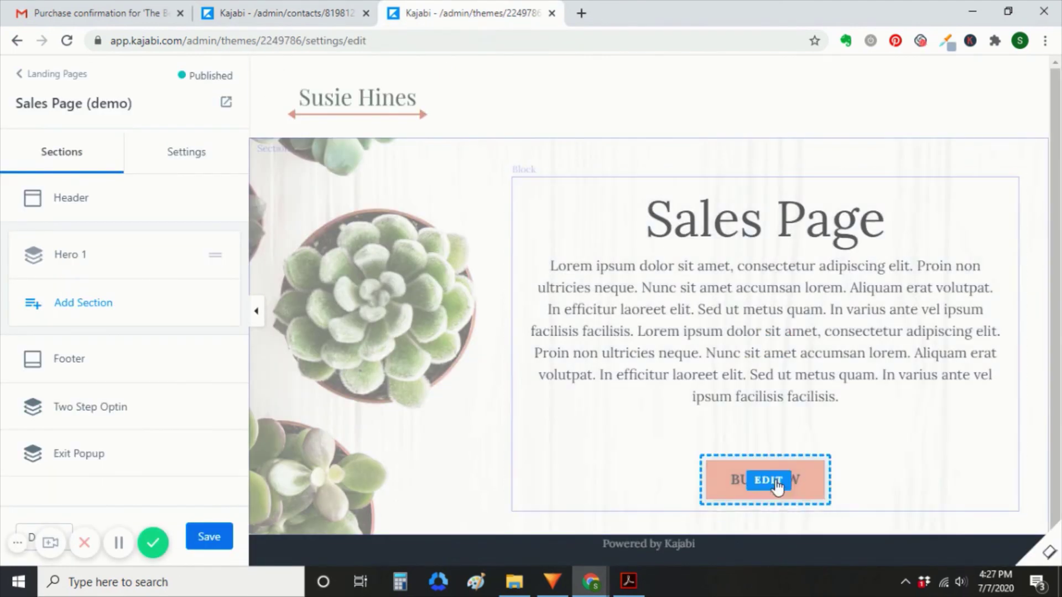
Repoint the BUY NOW button's checkout offer to the paid The Best Course and save the page
left_click(774, 482)
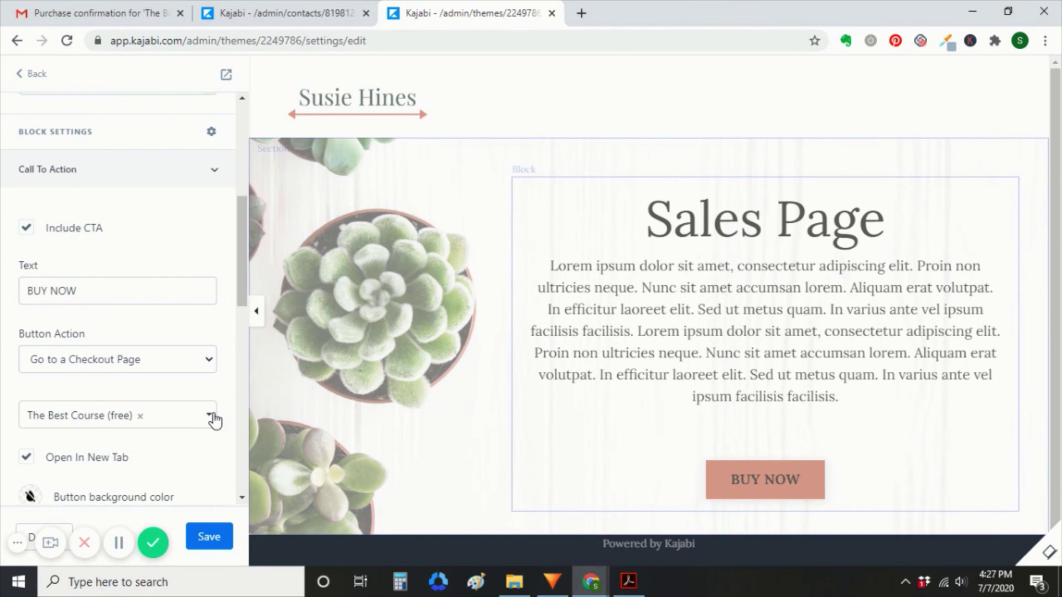
left_click(211, 418)
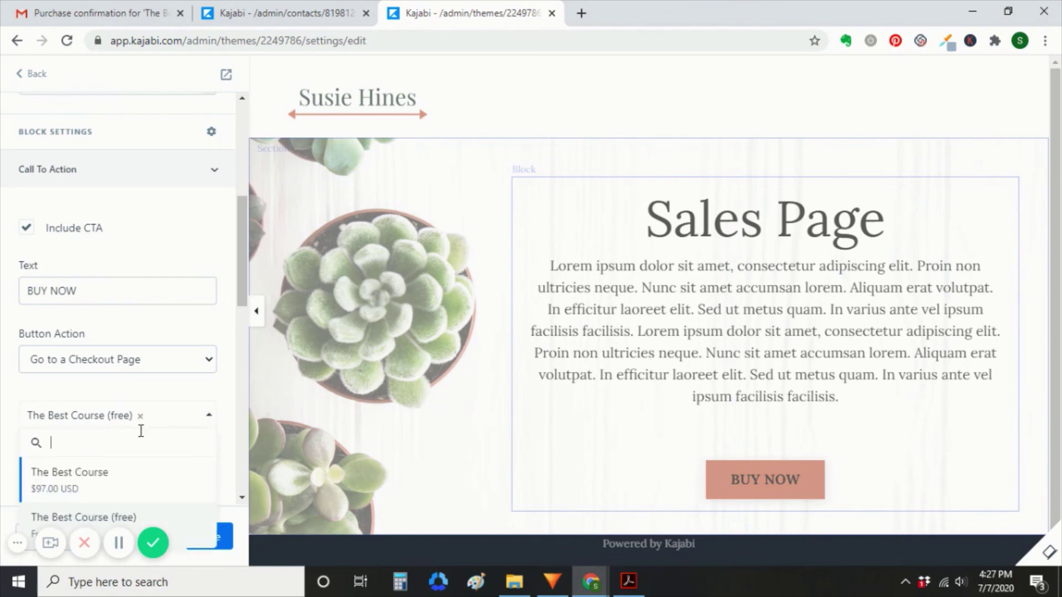
left_click(60, 476)
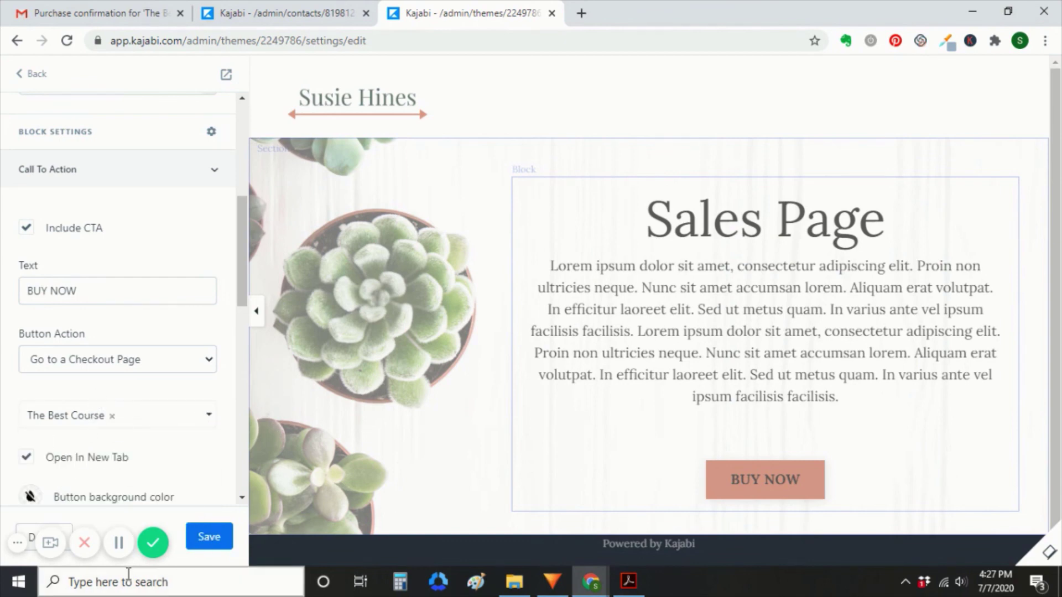
left_click(215, 544)
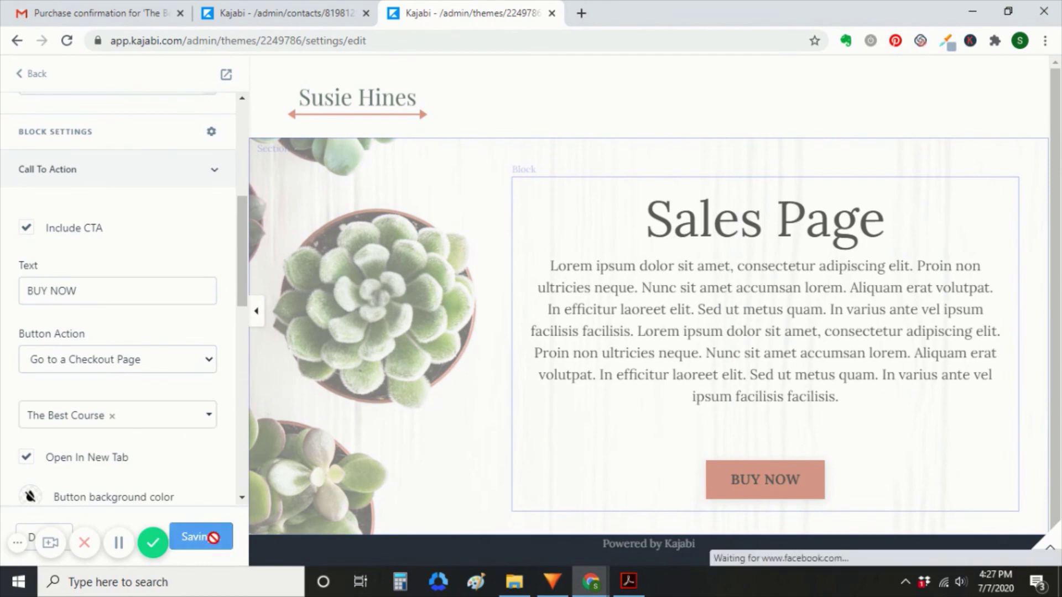